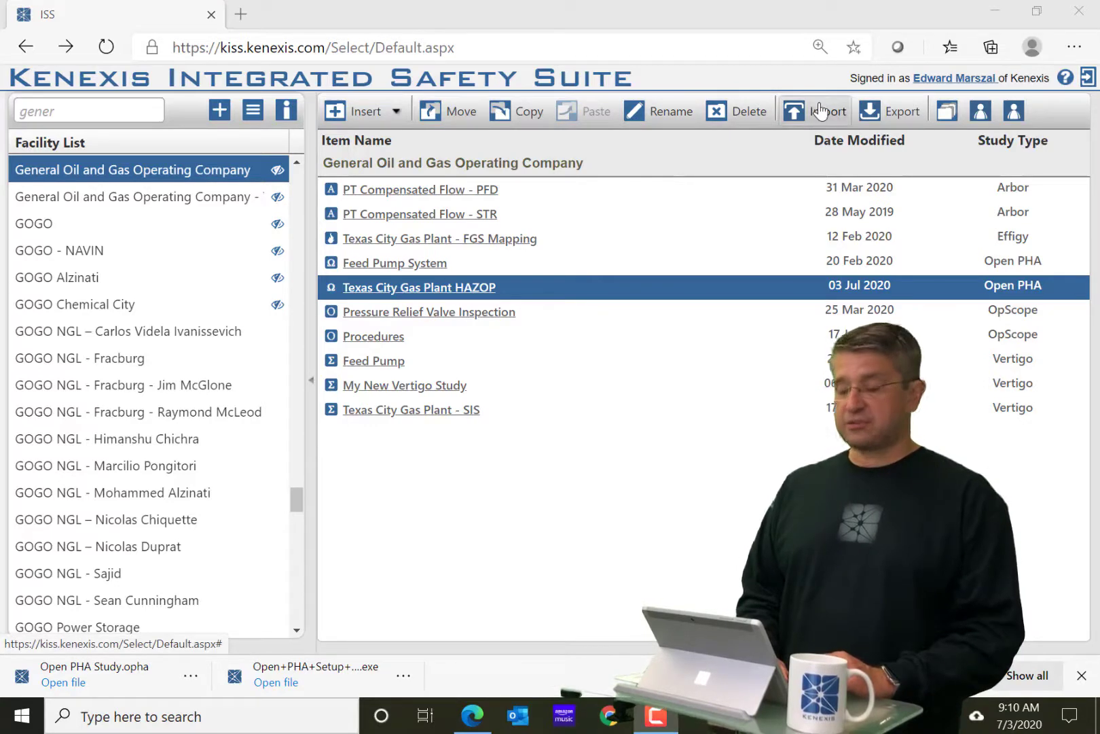
Export the HAZOP as Open PHA Study (1).opha and open the new download's options
click(897, 114)
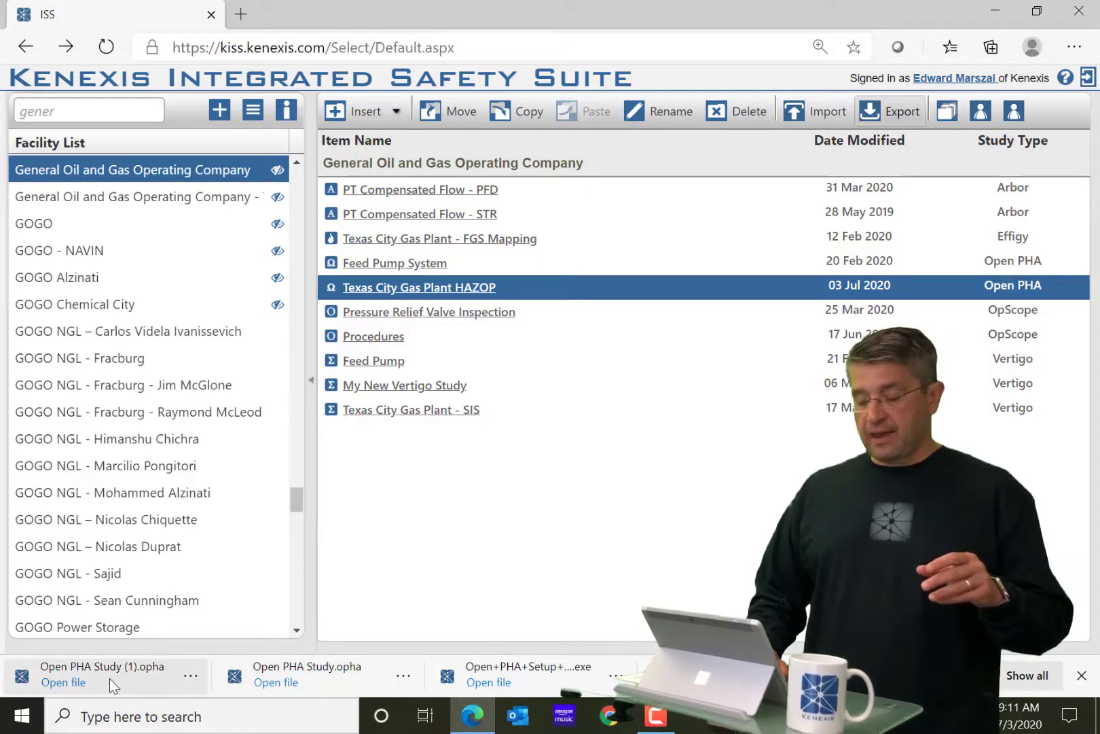
click(191, 675)
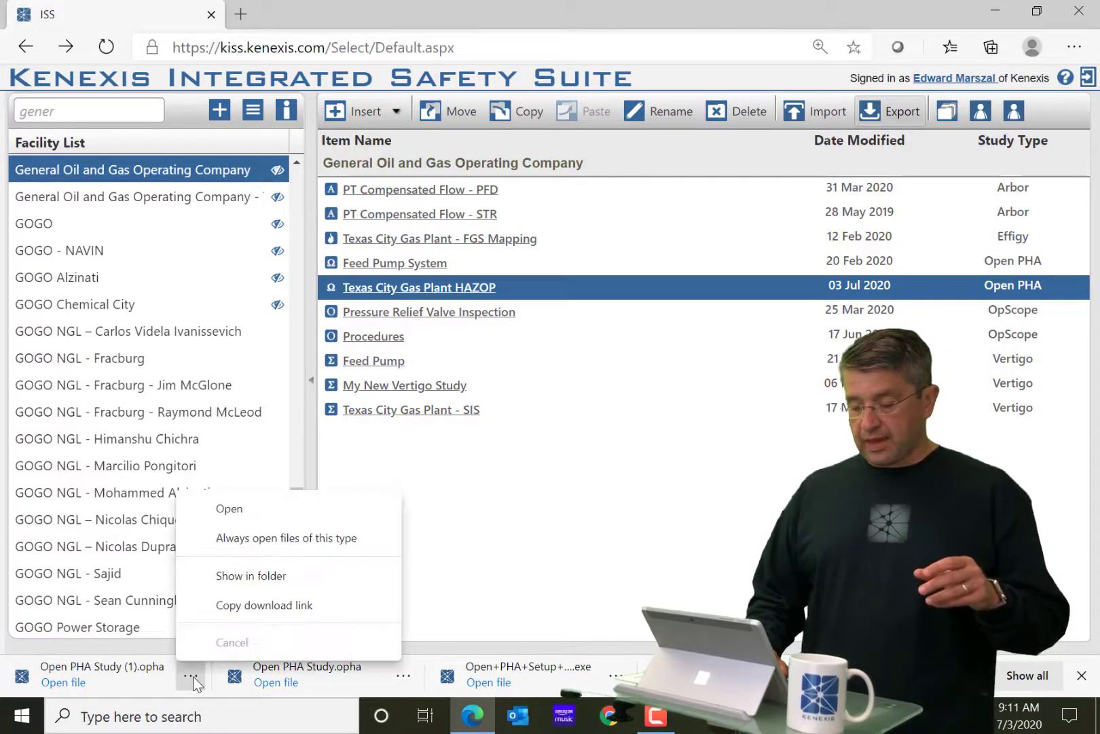
Open Open PHA Study (1).opha from the Downloads folder and bring Open PHA forward
click(247, 575)
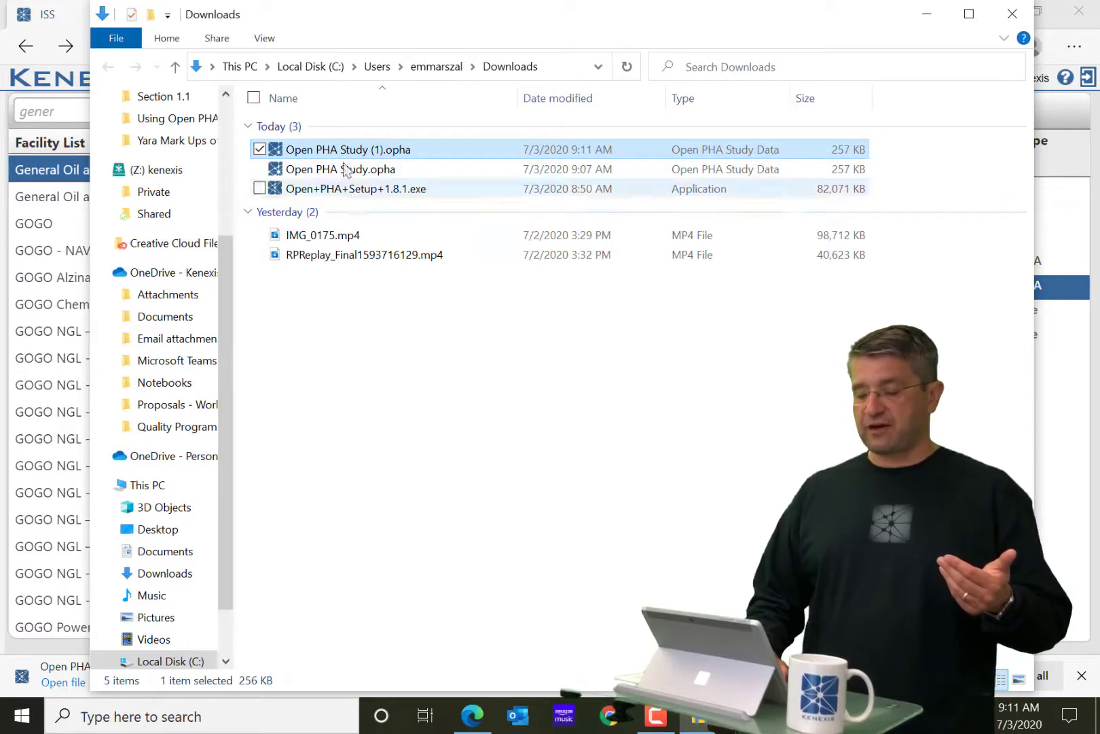
double_click(305, 160)
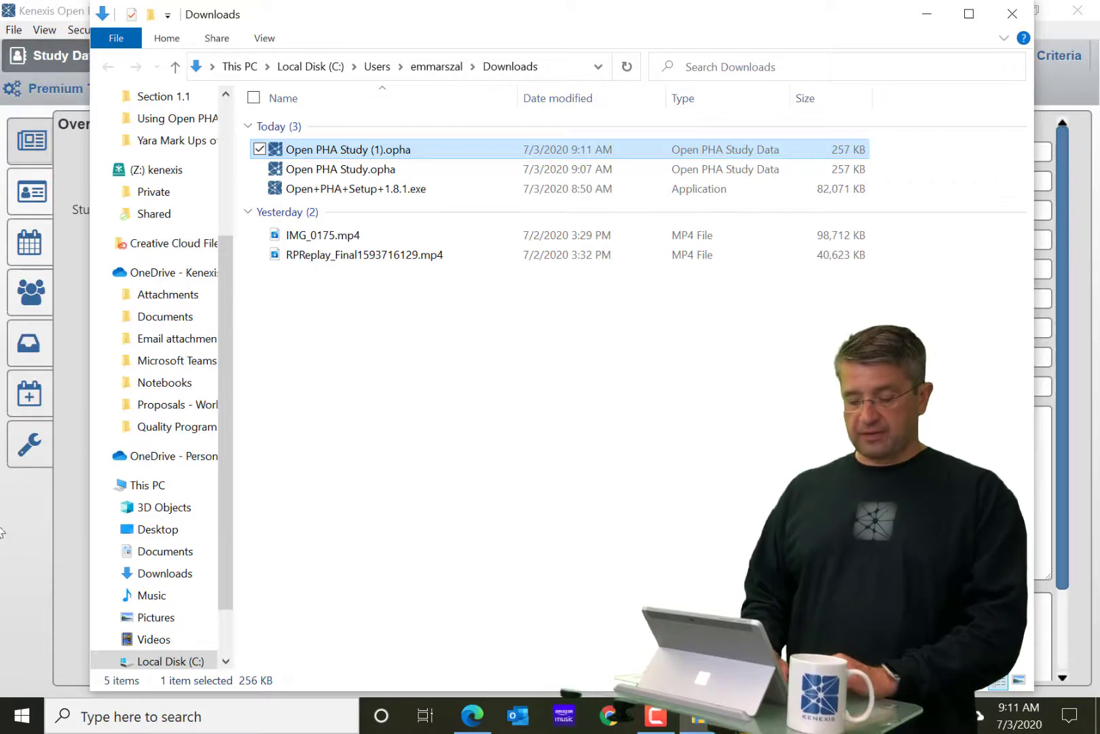
click(34, 513)
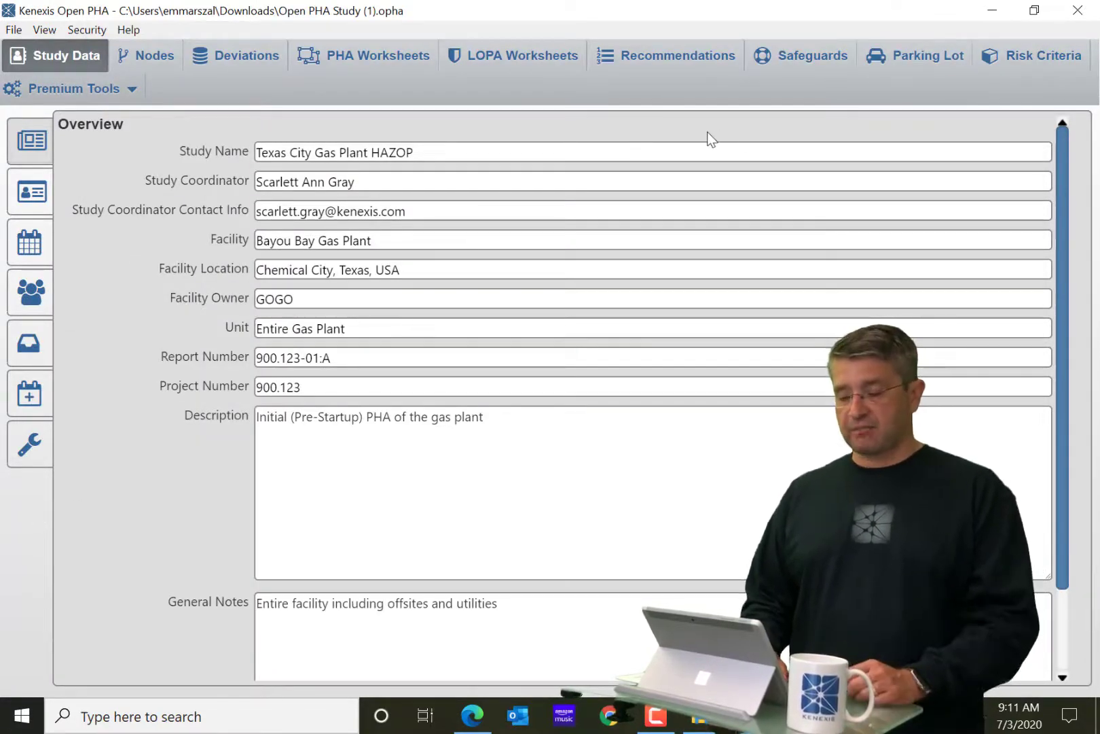
Look through the File, View and Help menus, then close them
click(13, 31)
click(48, 29)
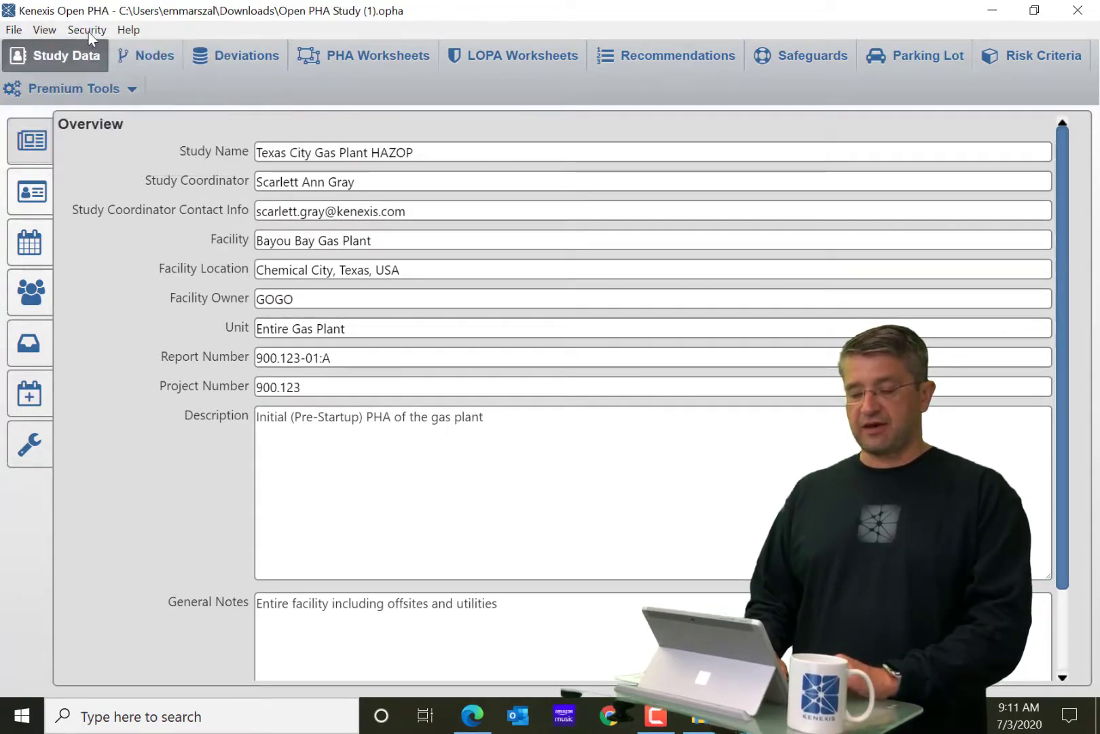
click(130, 31)
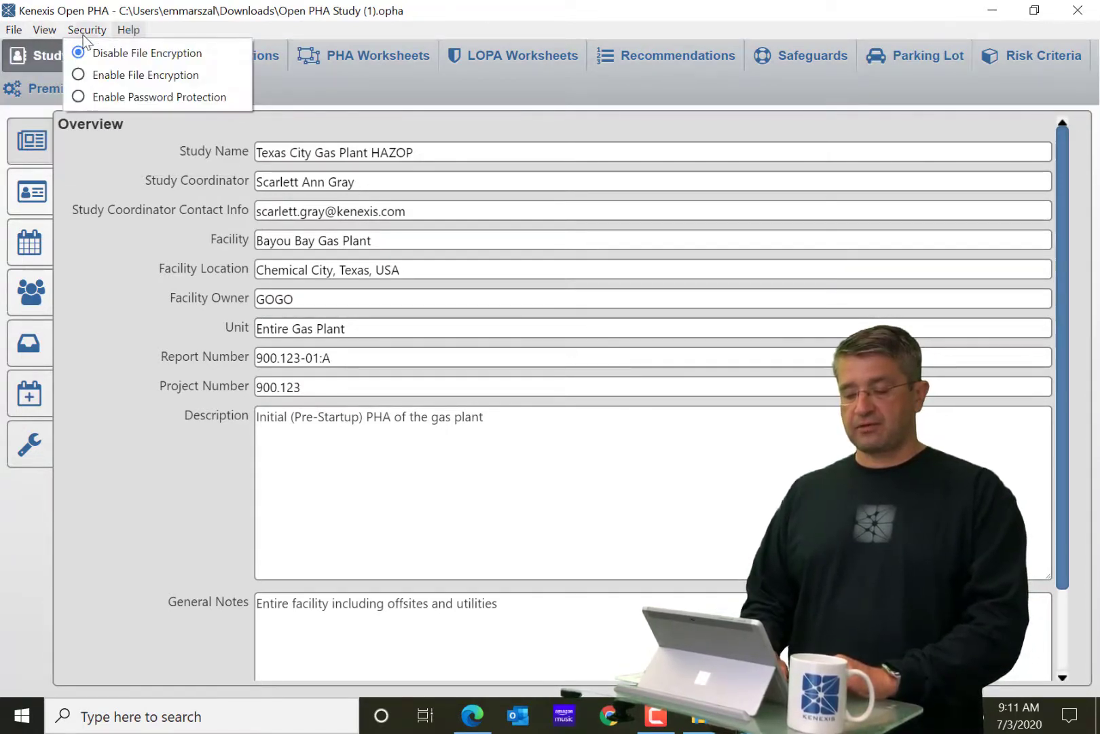
click(211, 27)
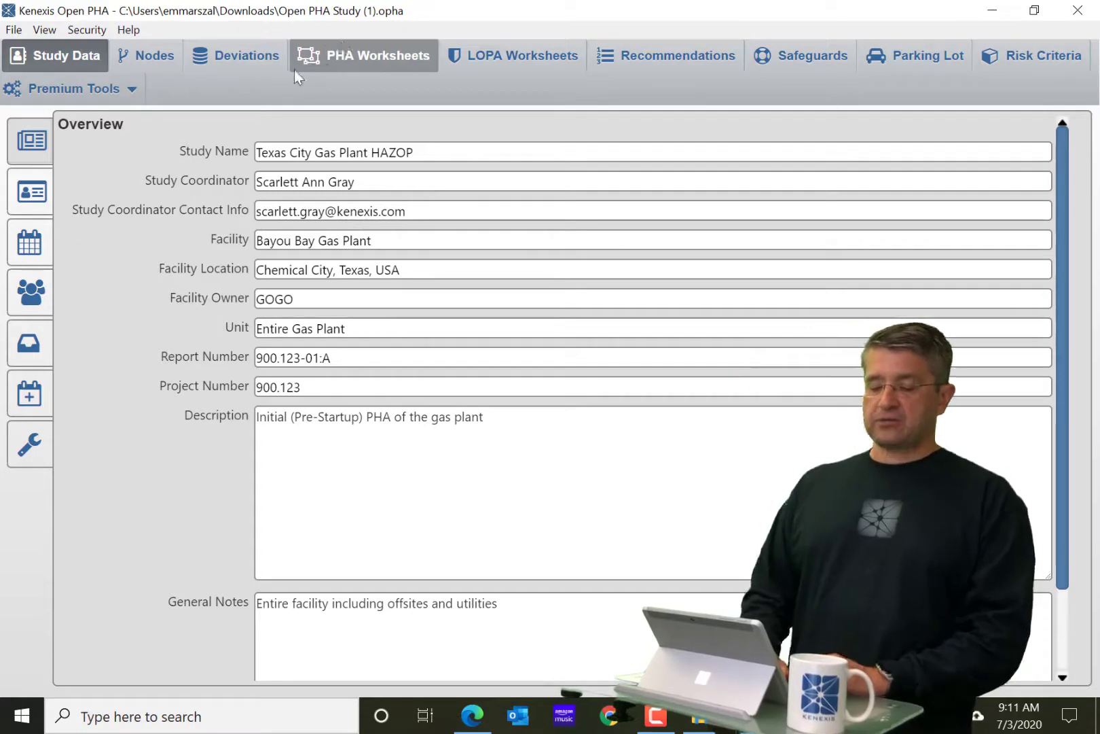
Visit the Nodes and Recommendations tabs, ending on node 1's LOPA Worksheets
click(156, 64)
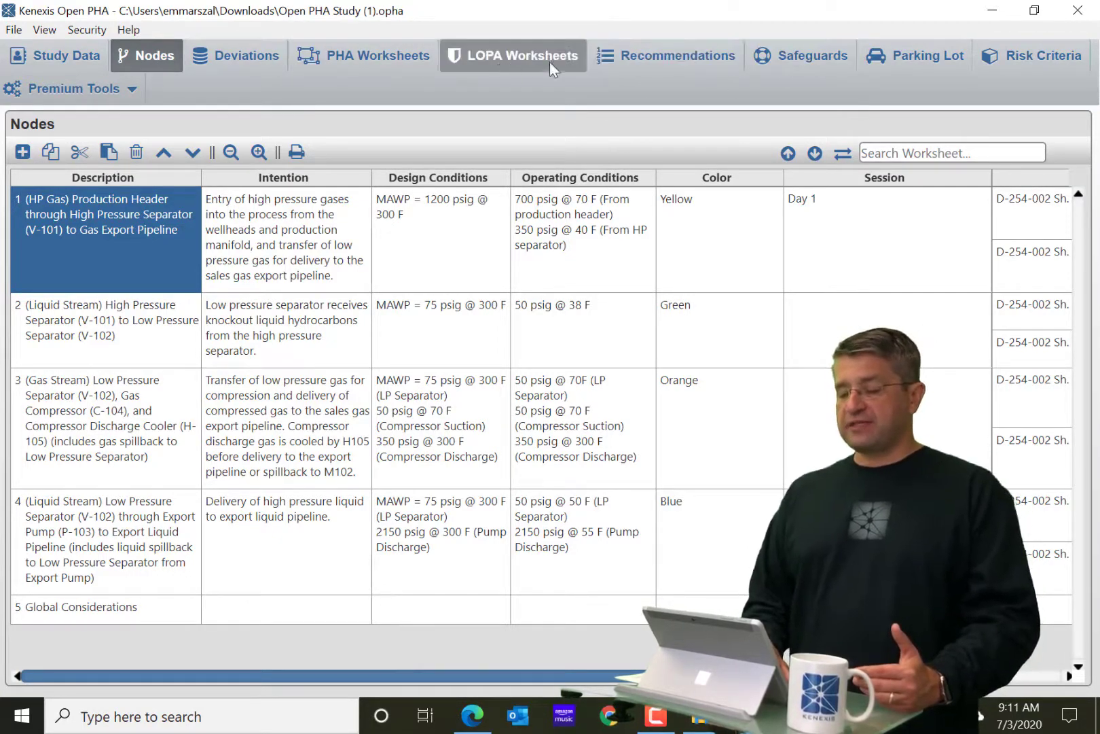
click(624, 64)
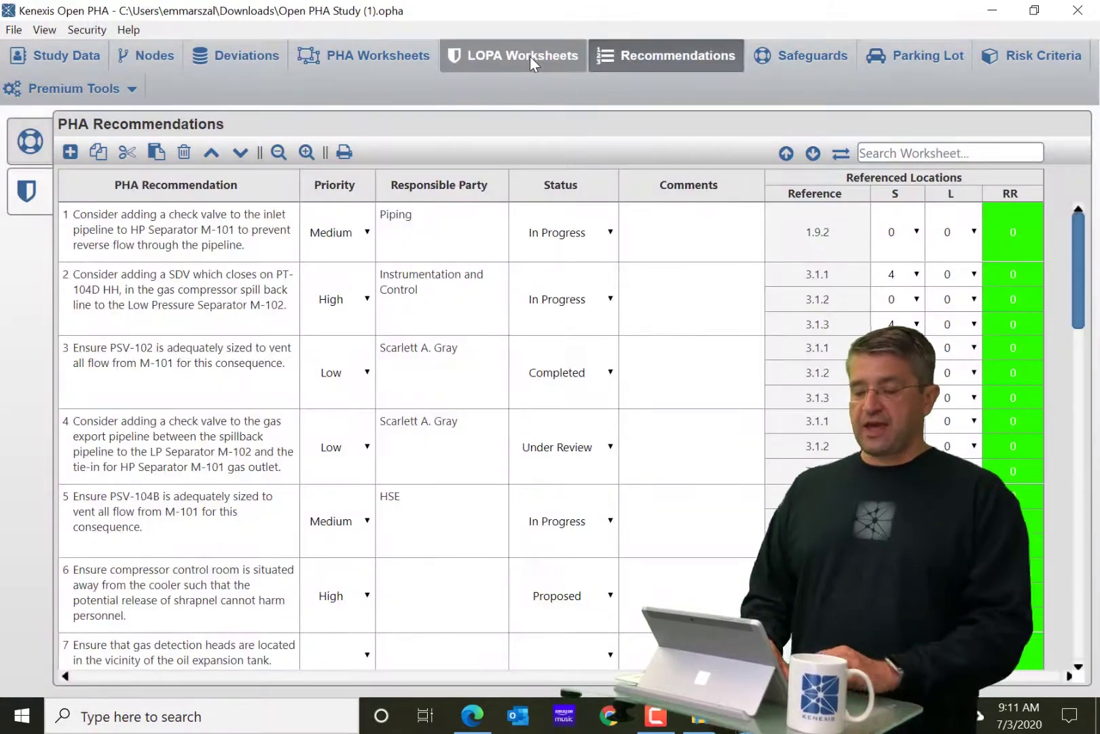
click(530, 56)
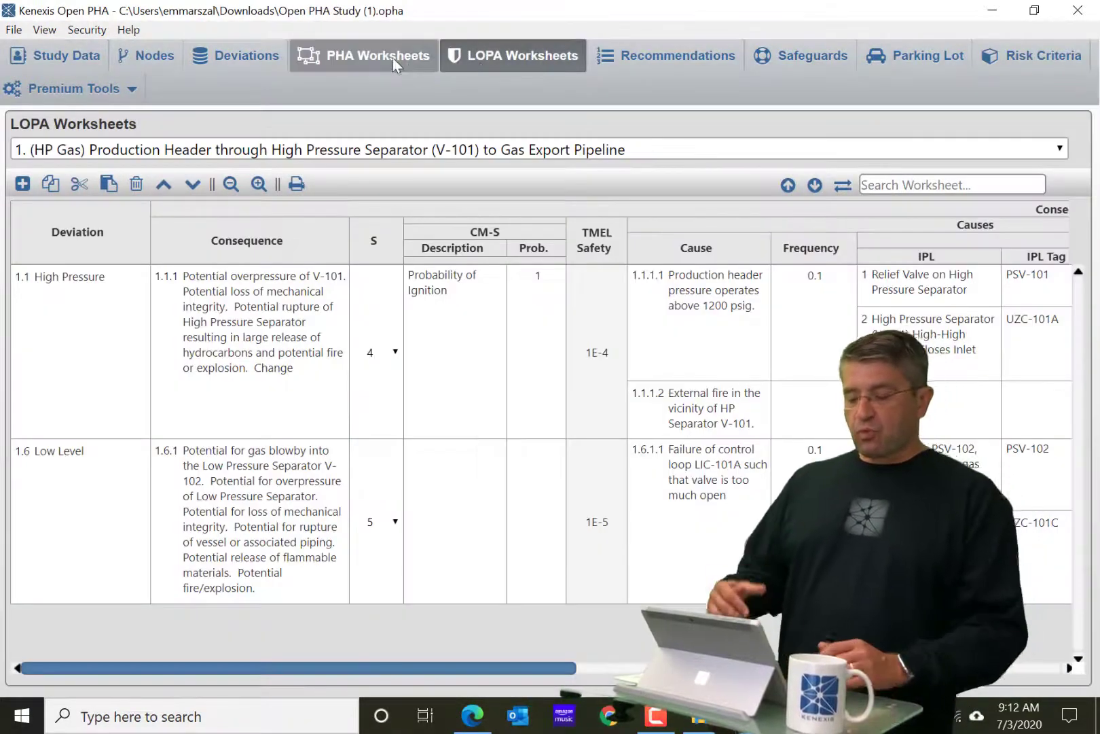
Show node 1's PHA worksheet and step across the 1.1 High Pressure row's cells
click(392, 58)
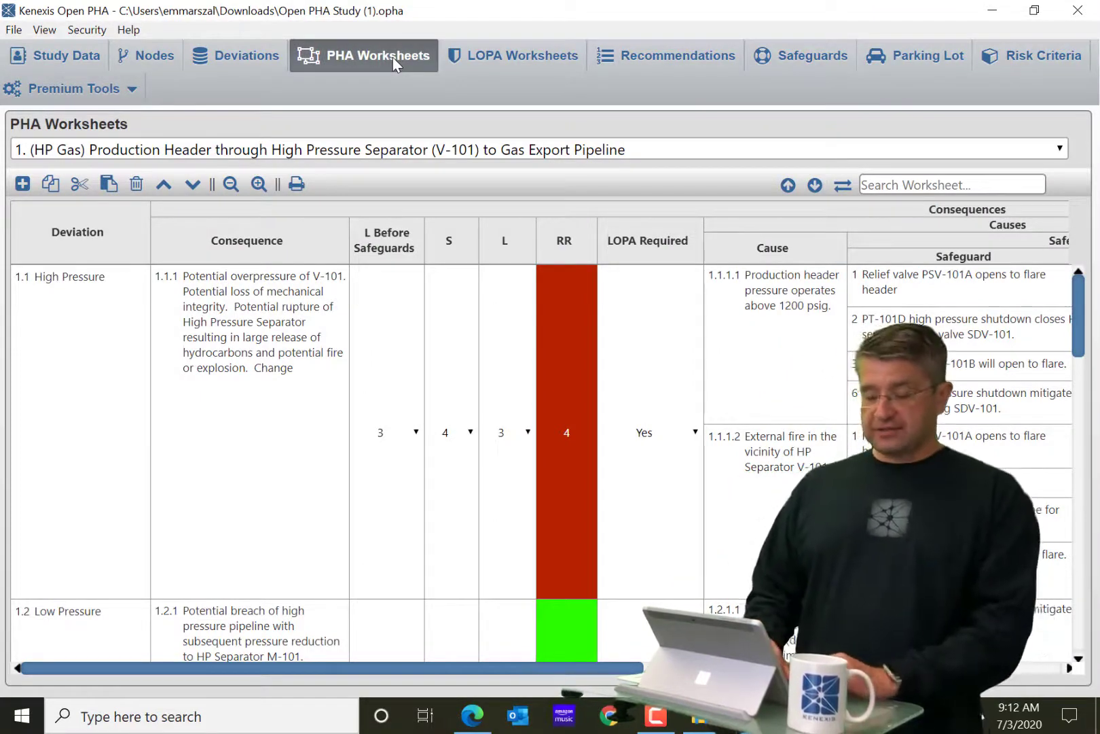
click(75, 401)
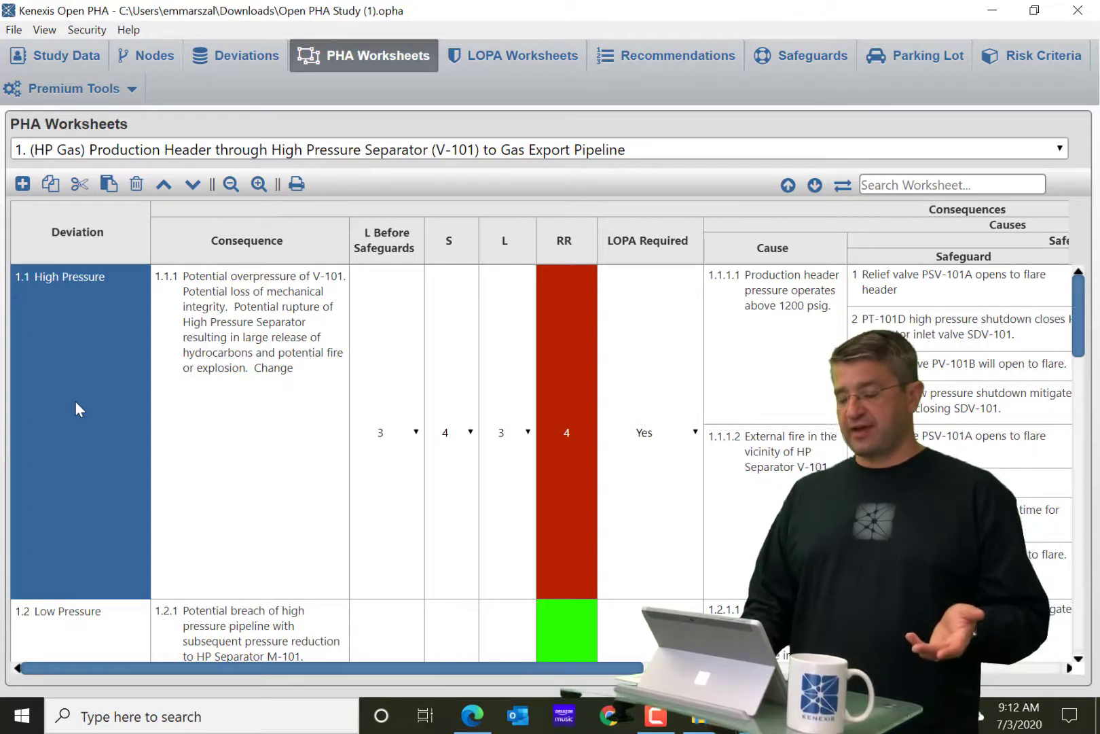
key(Tab)
key(Tab)
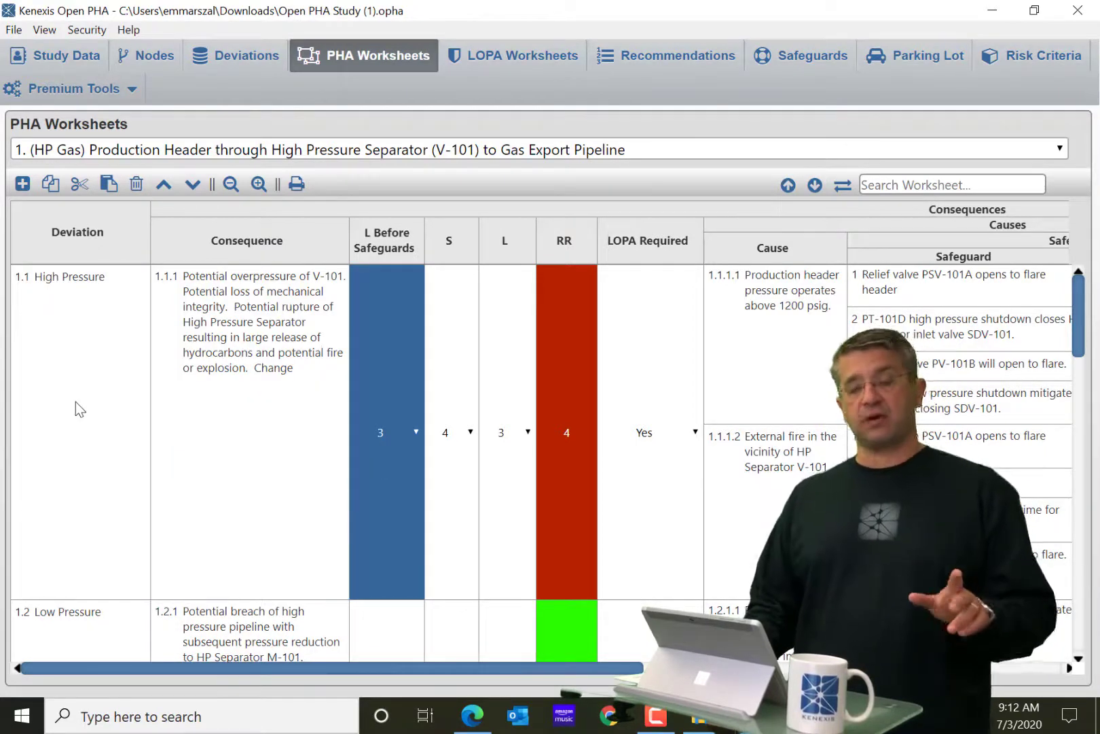
key(shift+Tab)
key(shift+Tab)
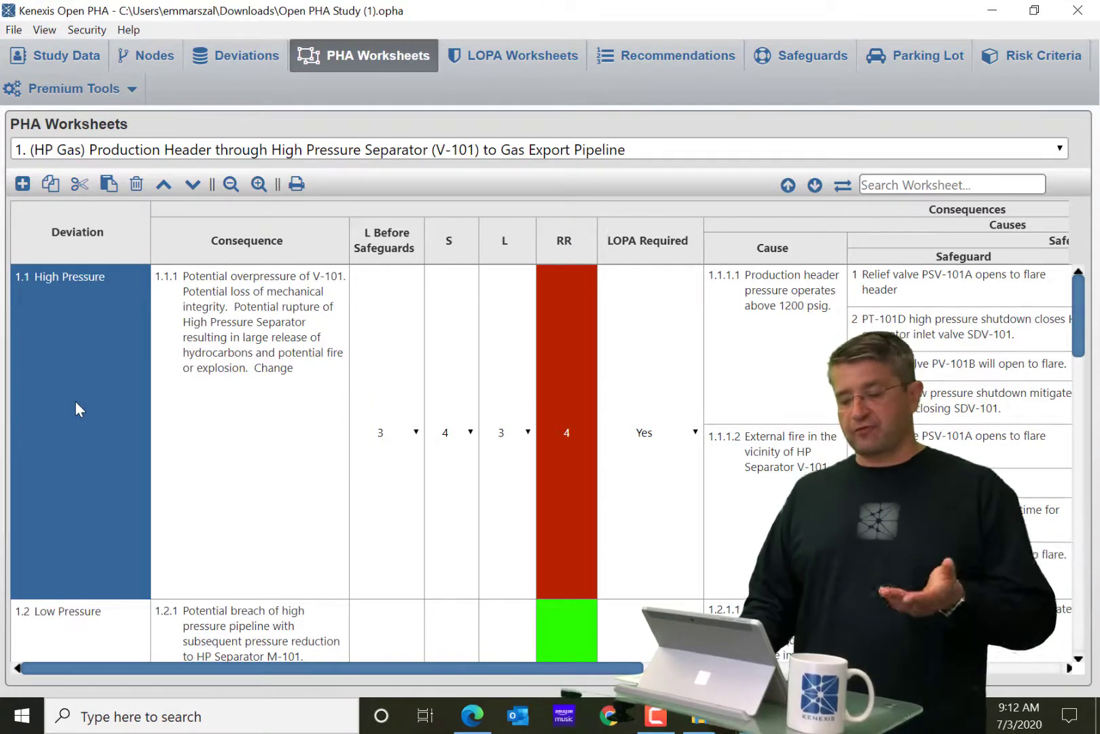
key(Tab)
key(Tab)
key(Tab)
key(Tab)
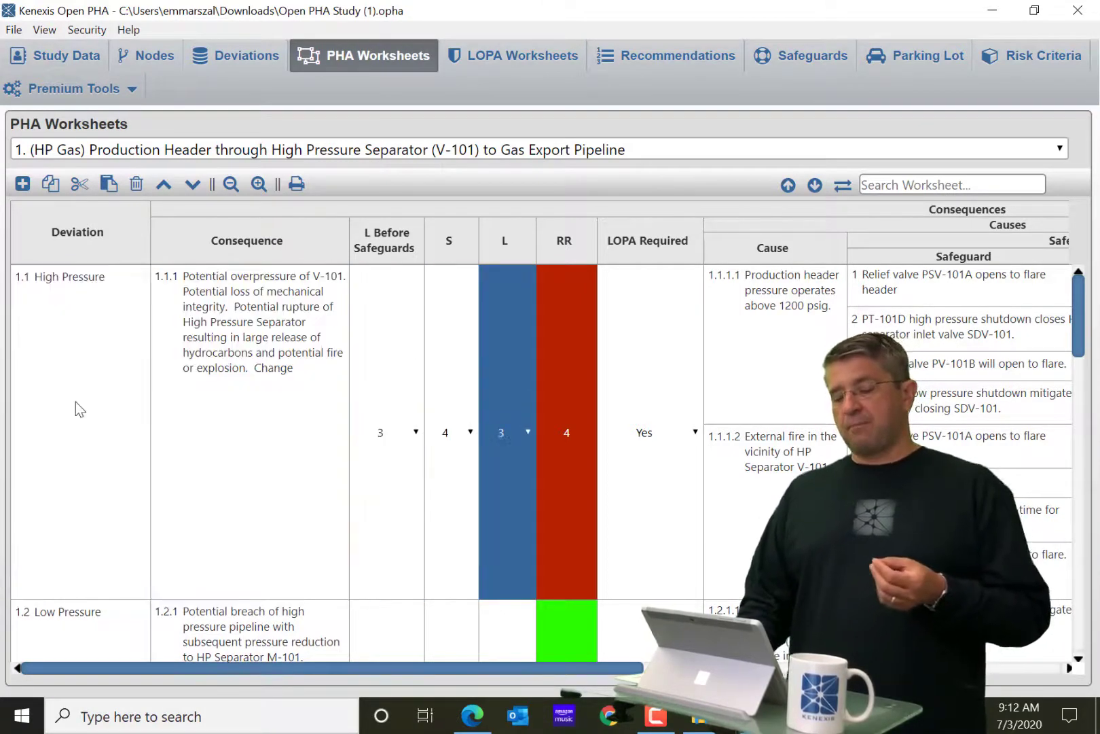
key(shift+Tab)
key(shift+Tab)
key(shift+Tab)
key(shift+Tab)
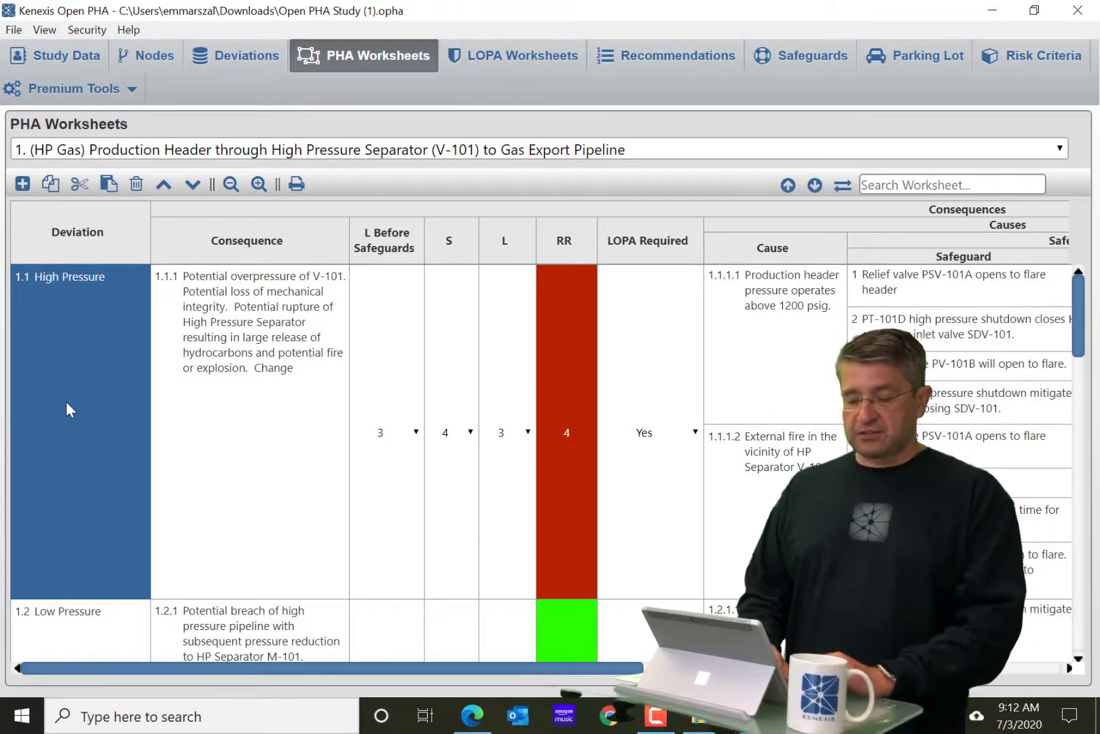
click(88, 368)
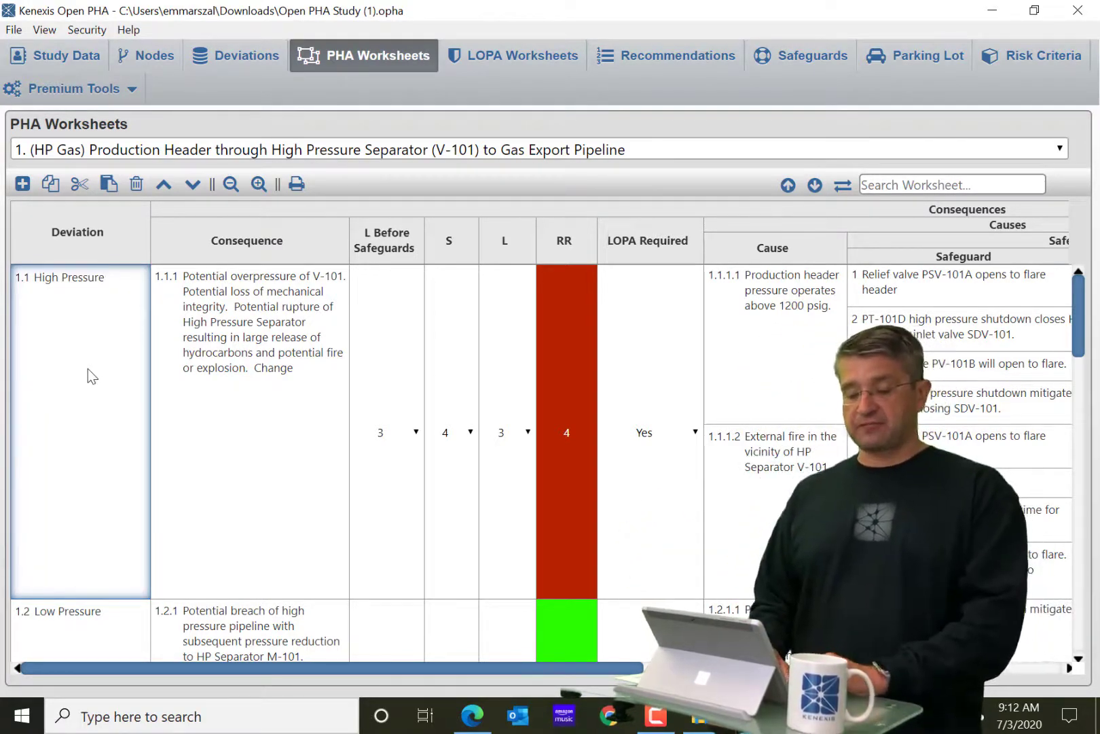
click(44, 344)
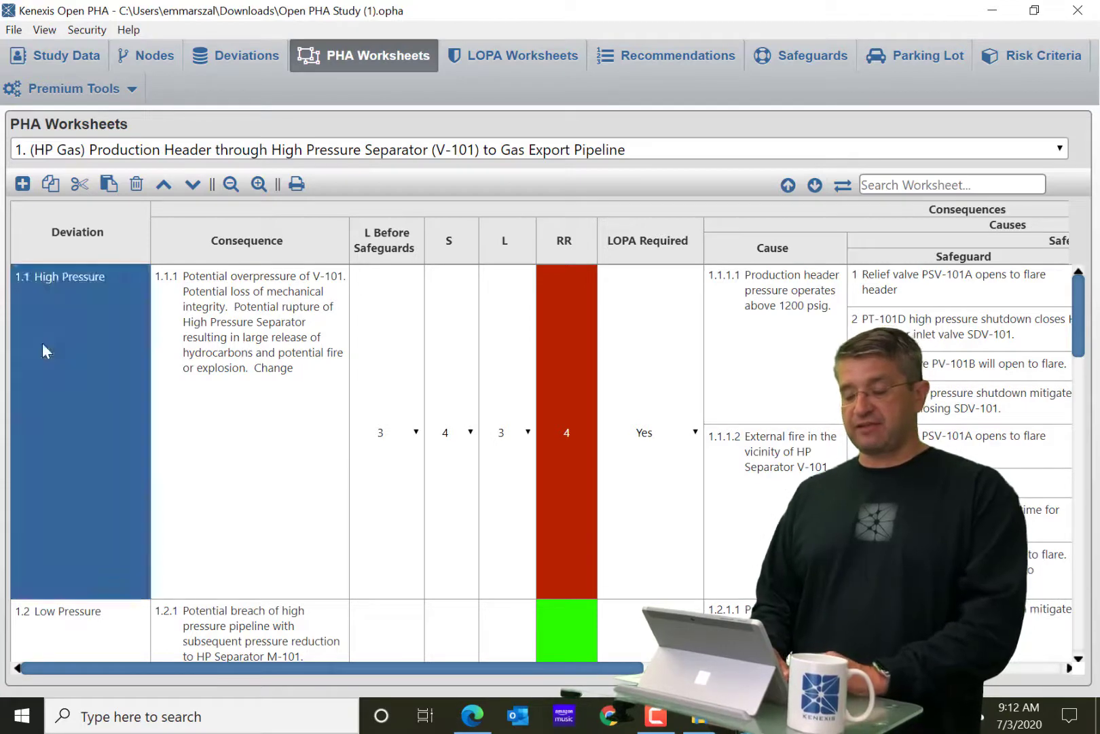
click(253, 385)
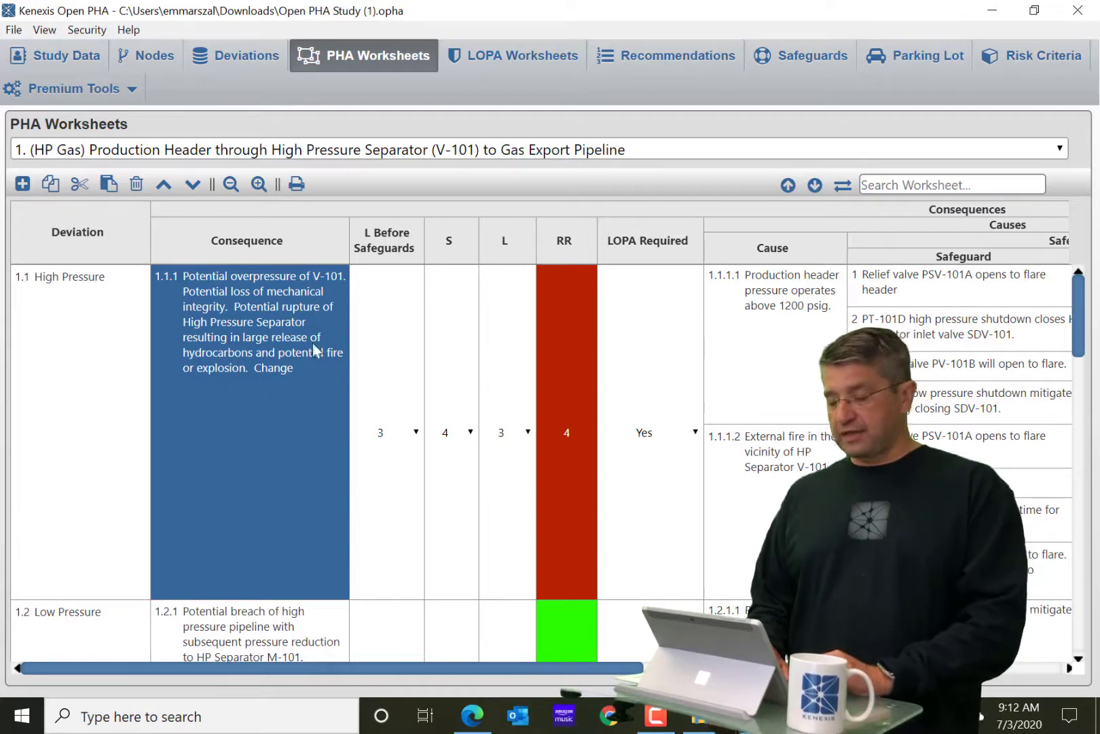
click(778, 328)
click(765, 490)
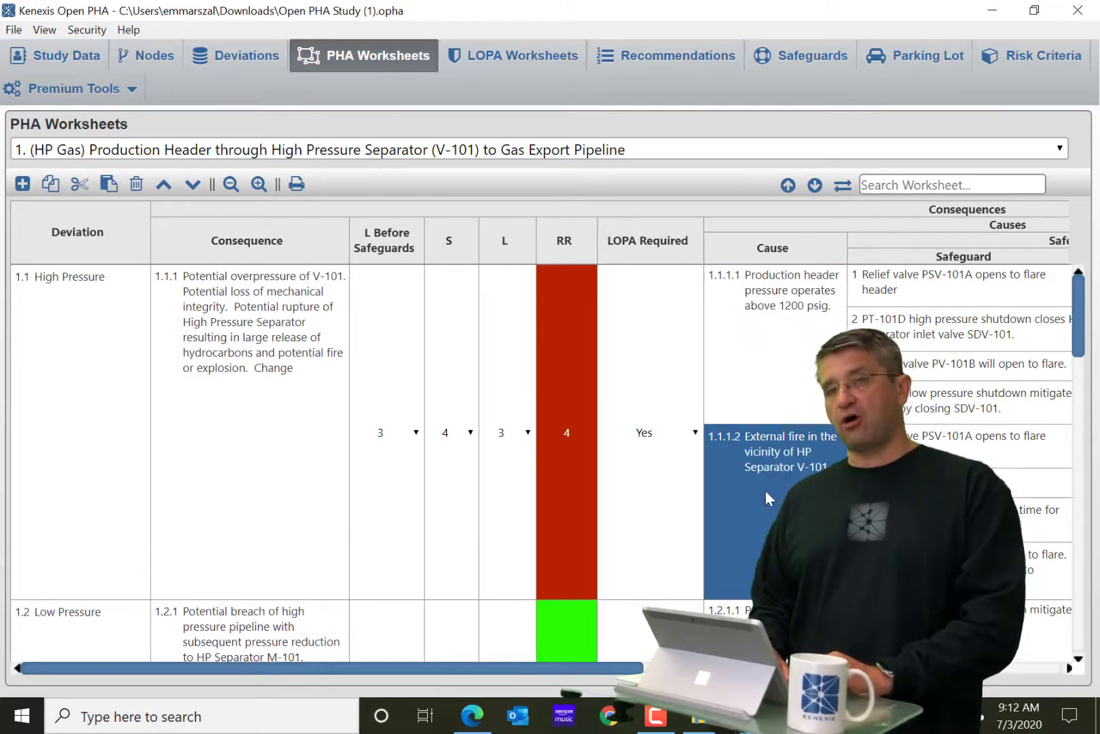
click(773, 367)
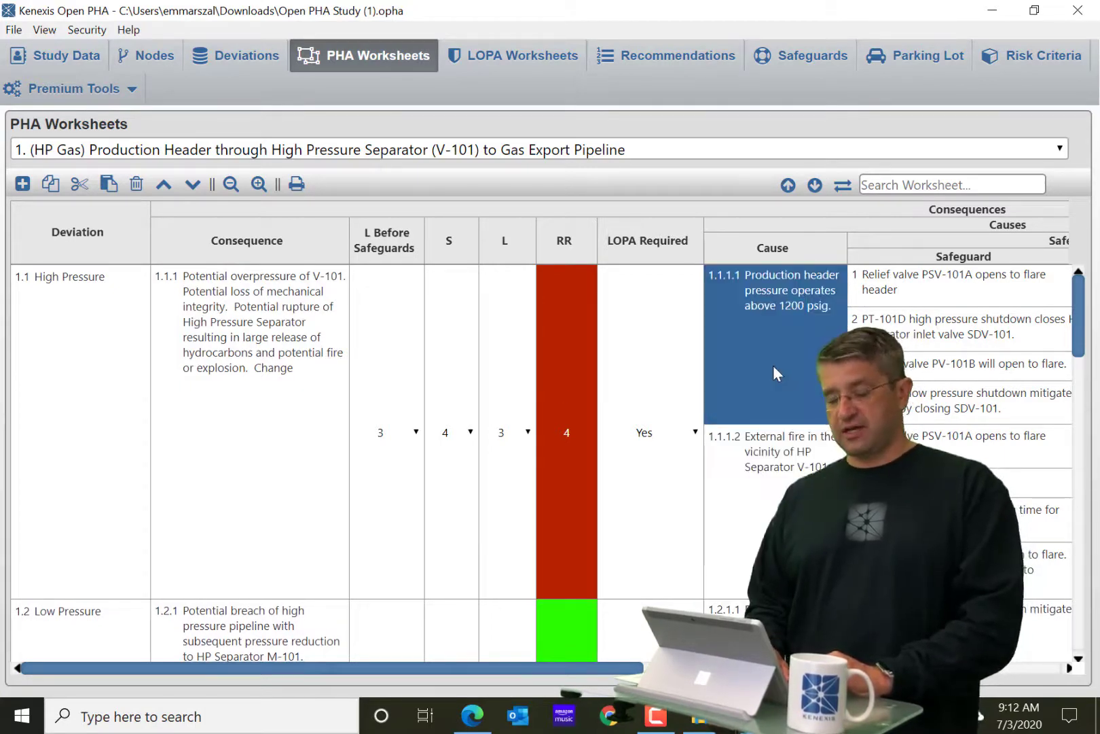
click(246, 413)
click(387, 368)
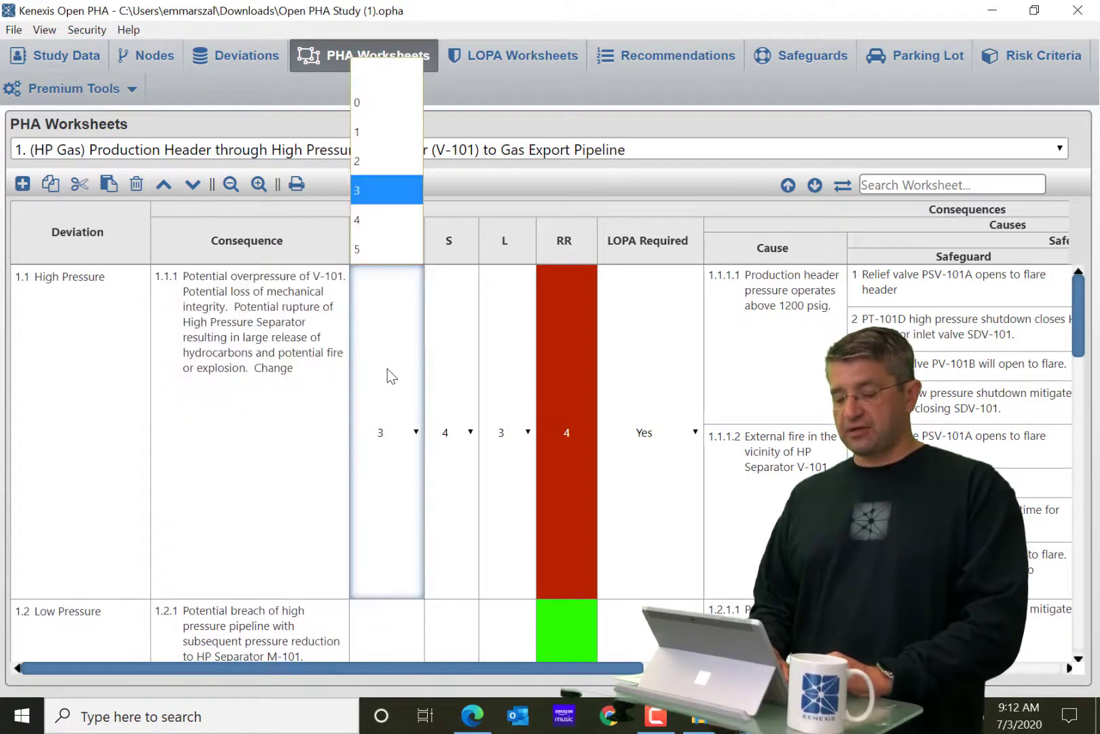
click(459, 401)
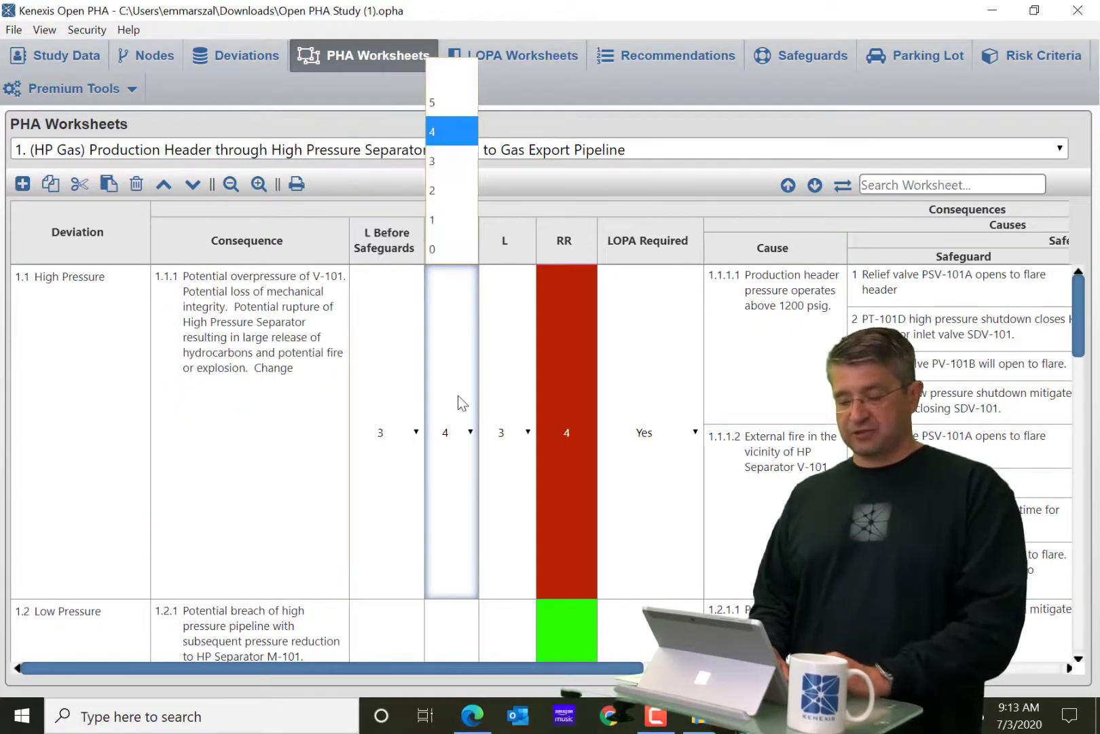
click(516, 409)
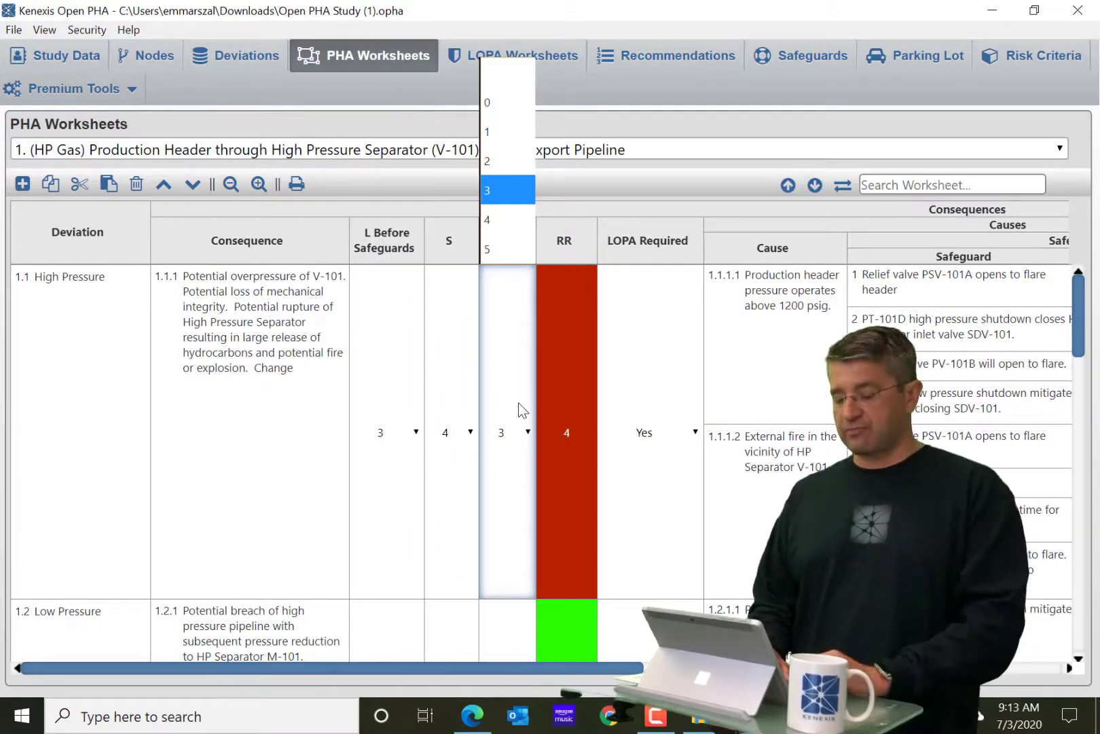
click(576, 408)
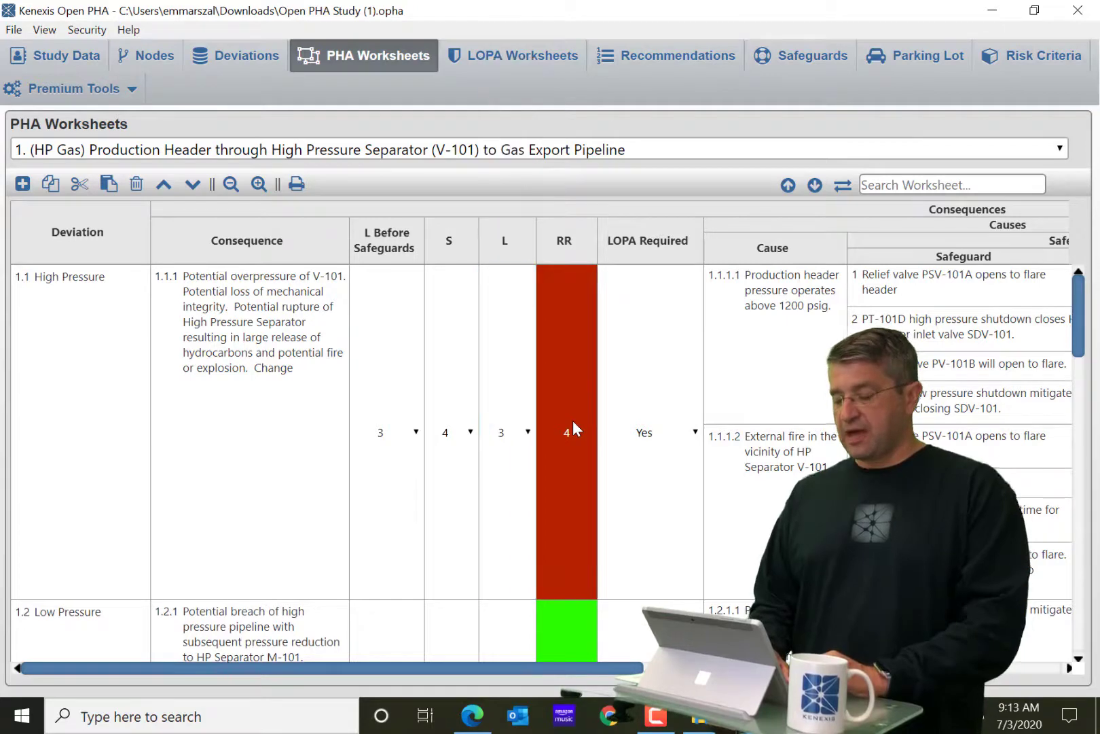
click(747, 323)
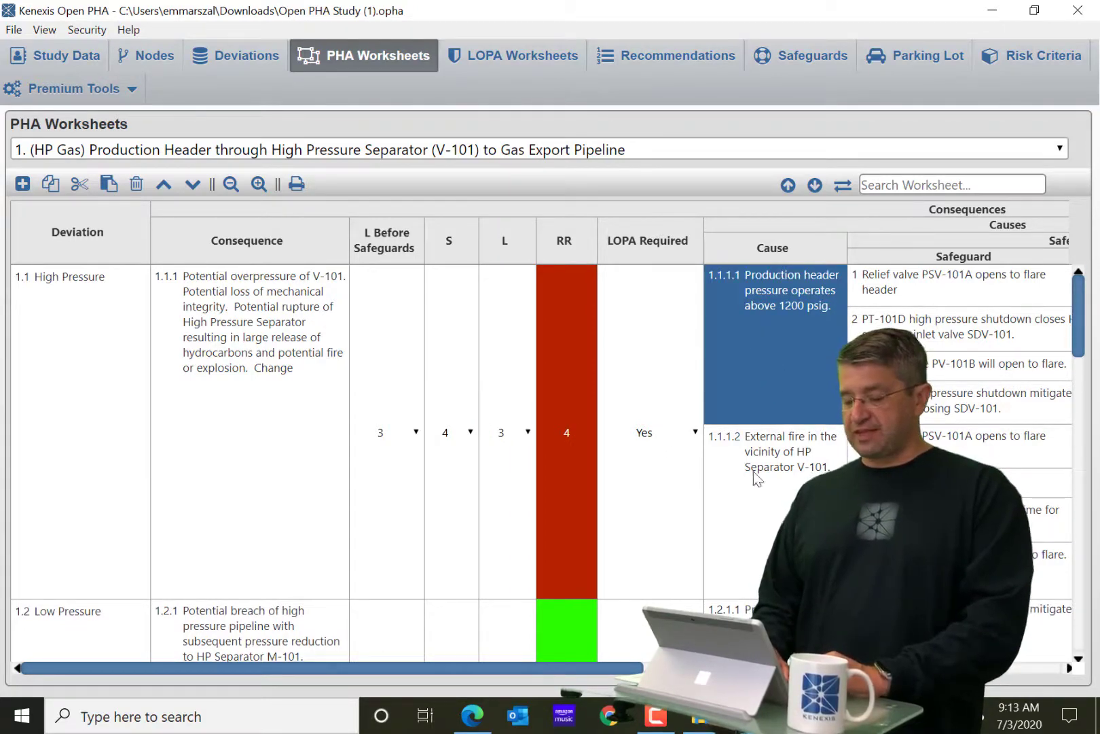
click(758, 543)
click(768, 368)
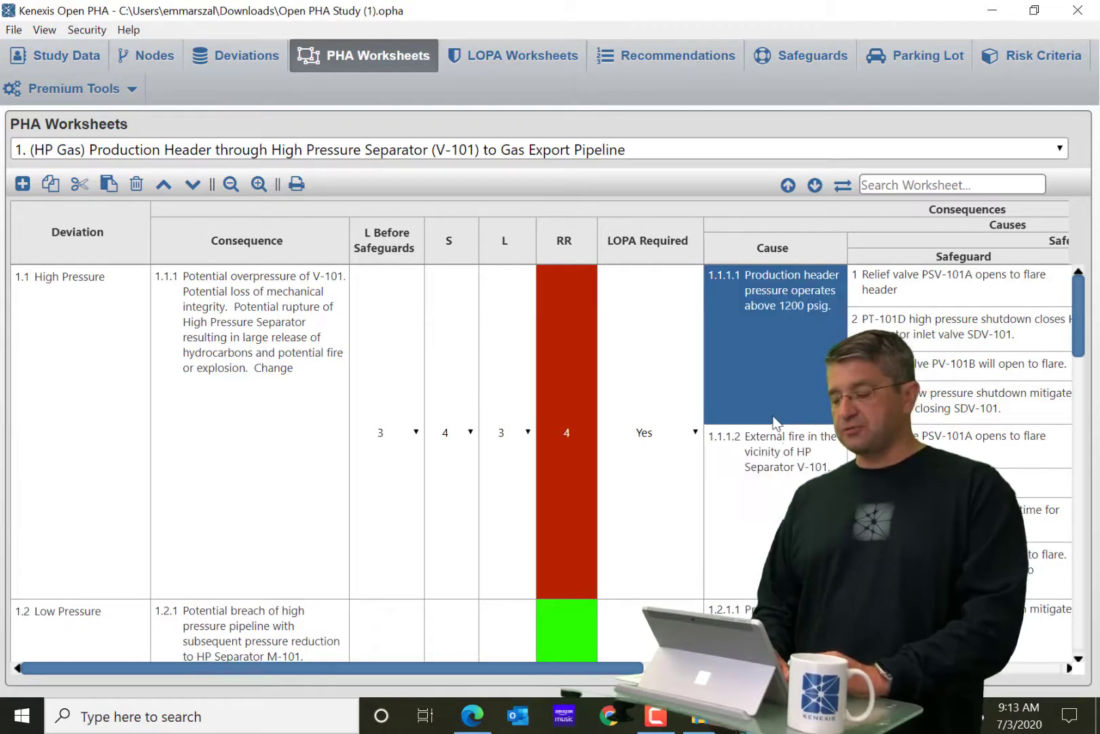
click(771, 469)
click(774, 366)
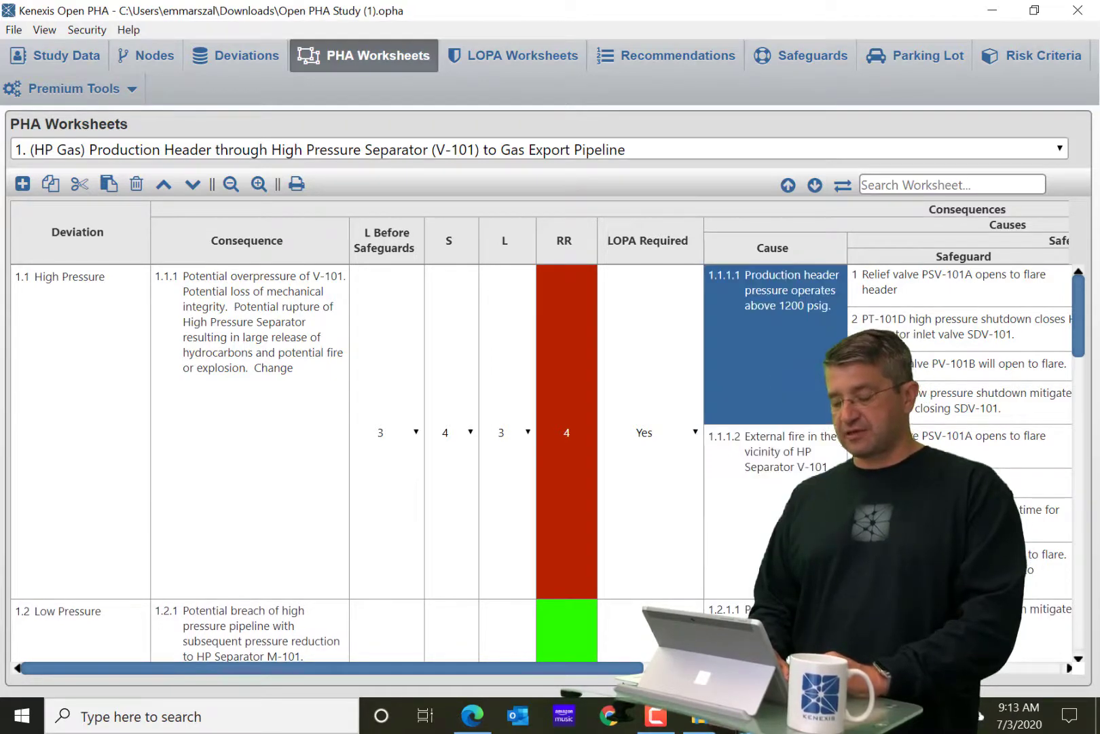
drag(604, 673, 635, 673)
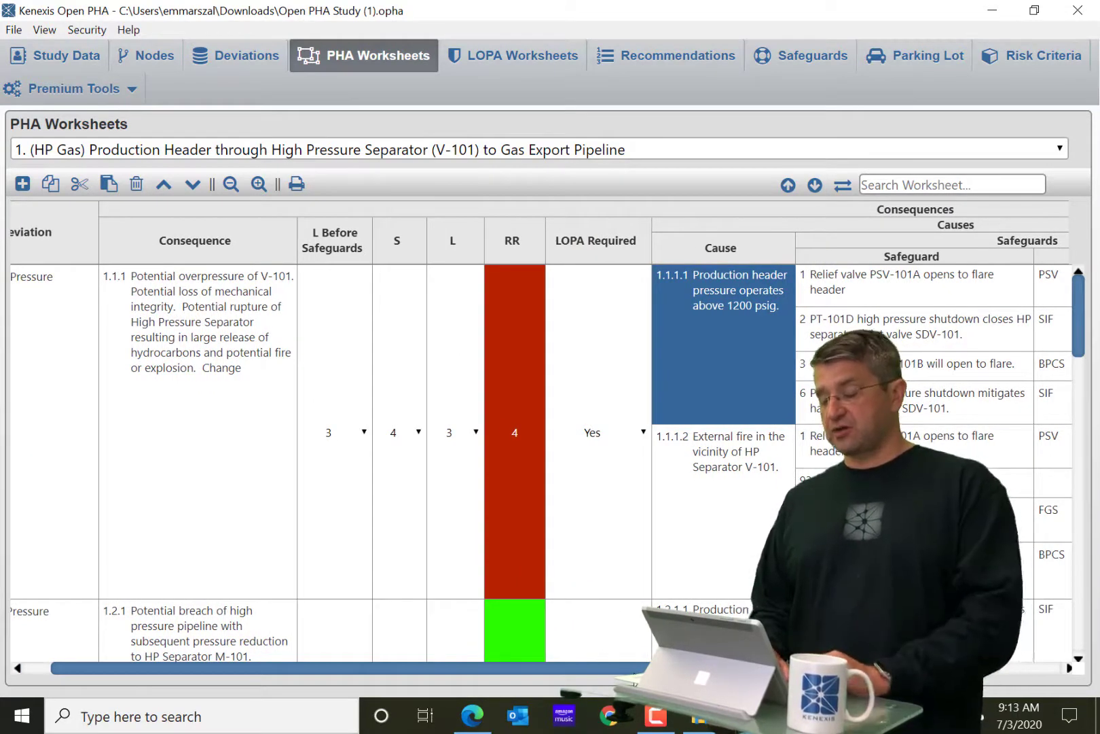
click(913, 292)
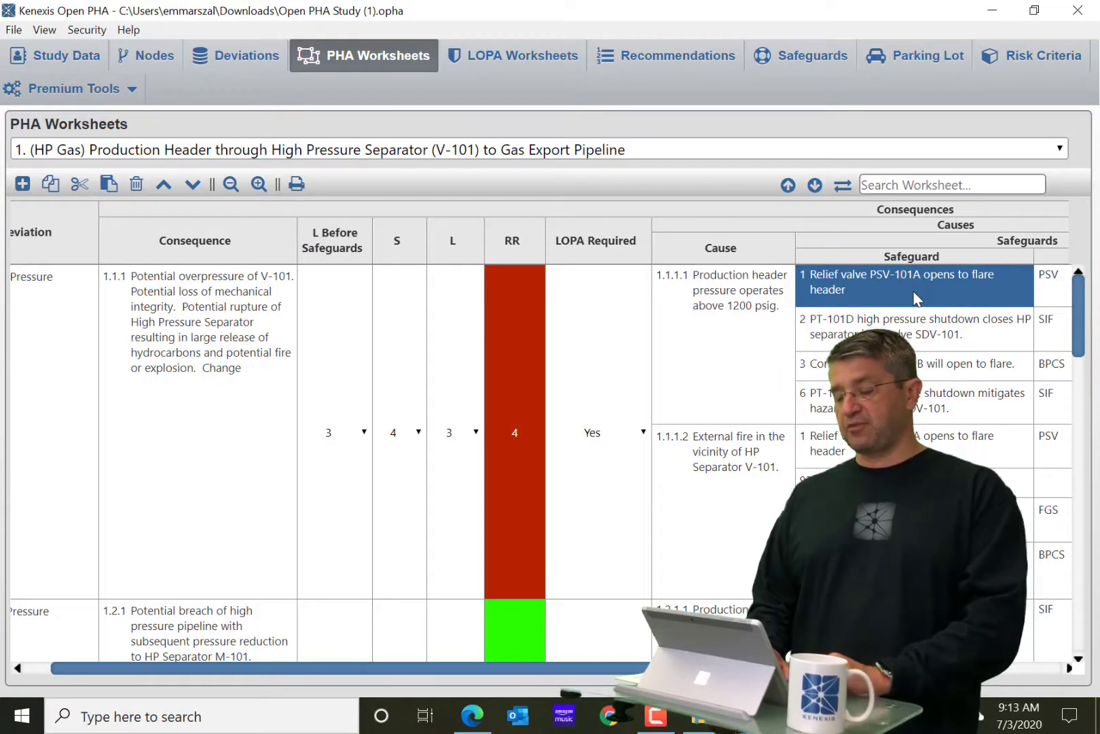
click(736, 316)
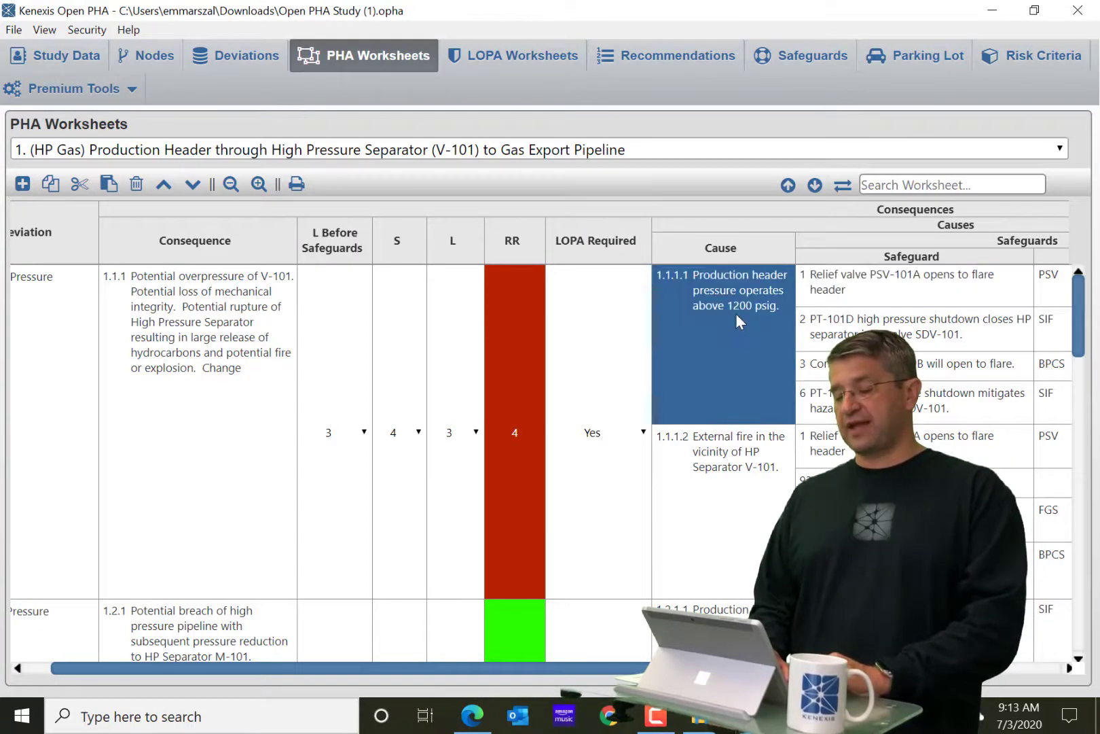
click(835, 299)
click(842, 325)
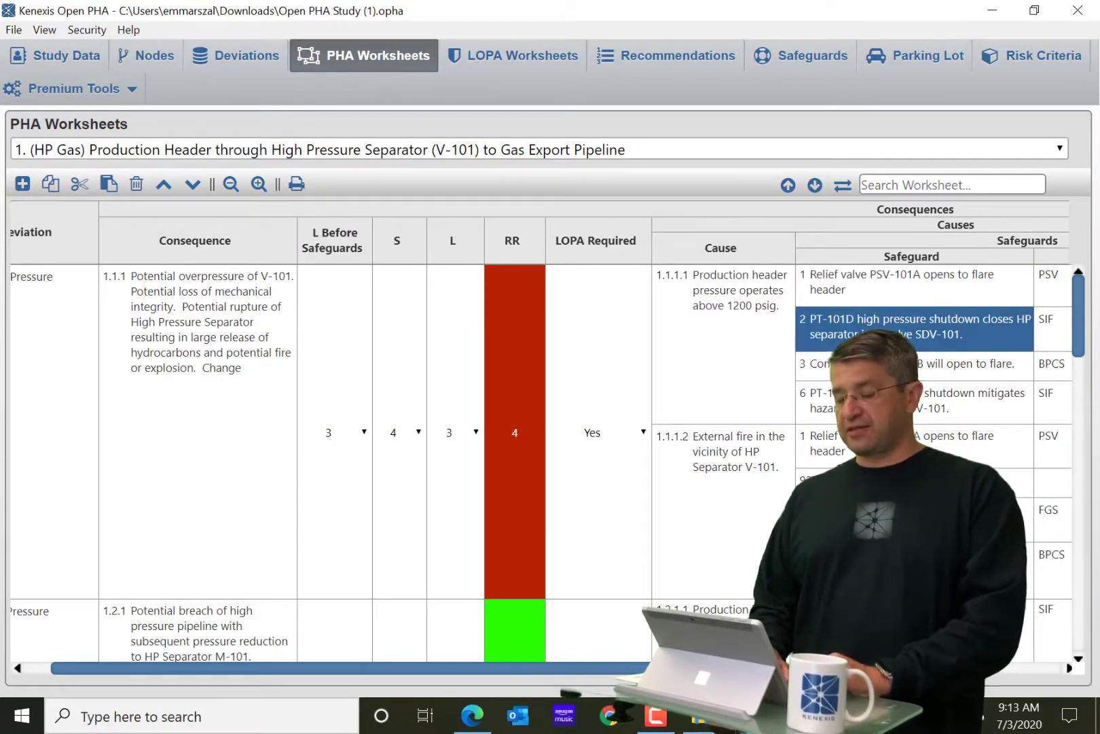
click(870, 363)
click(870, 401)
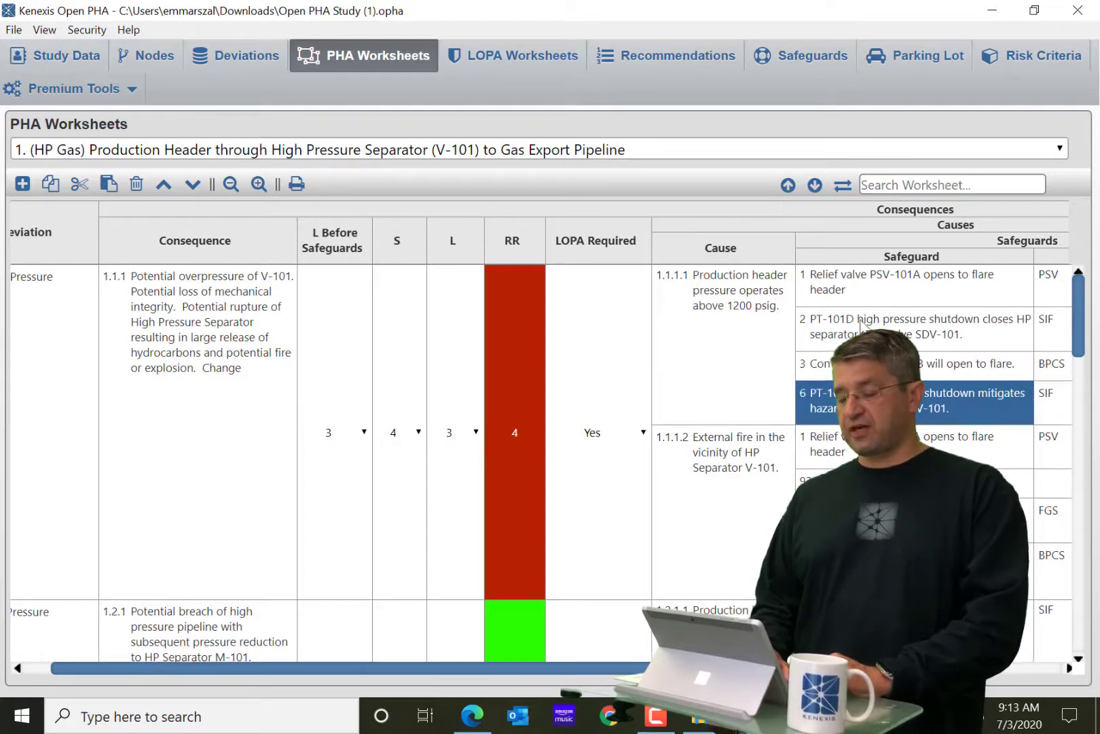
click(868, 281)
click(747, 310)
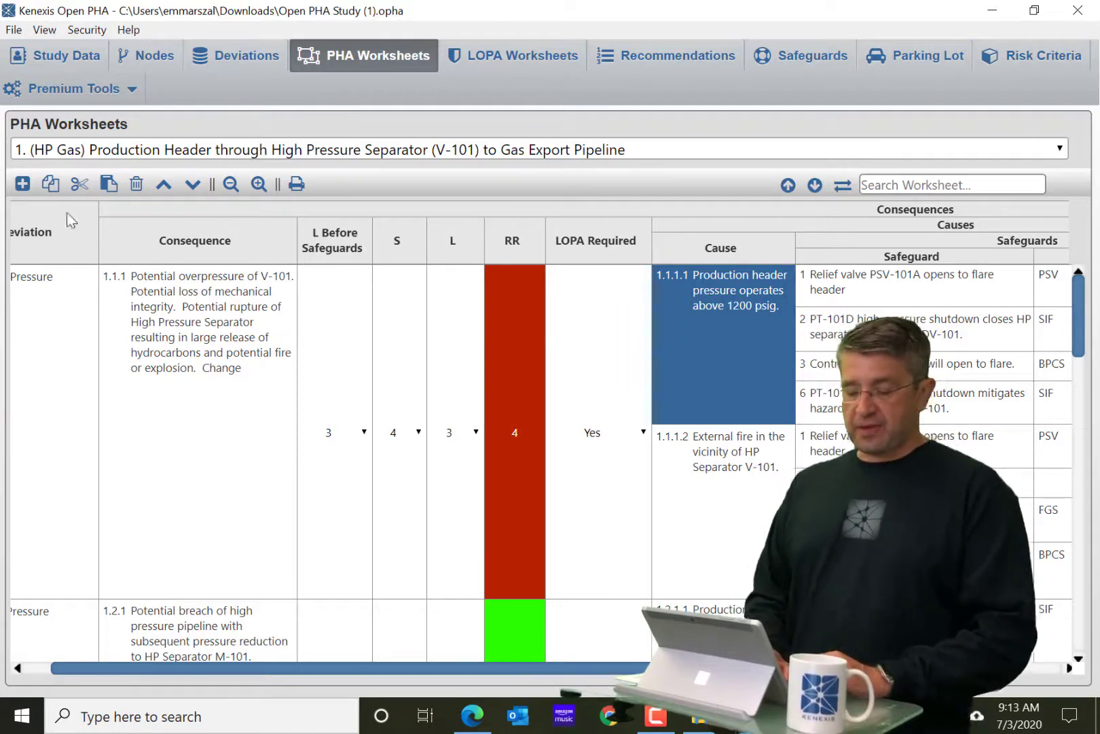
scroll(159, 415, left, 2)
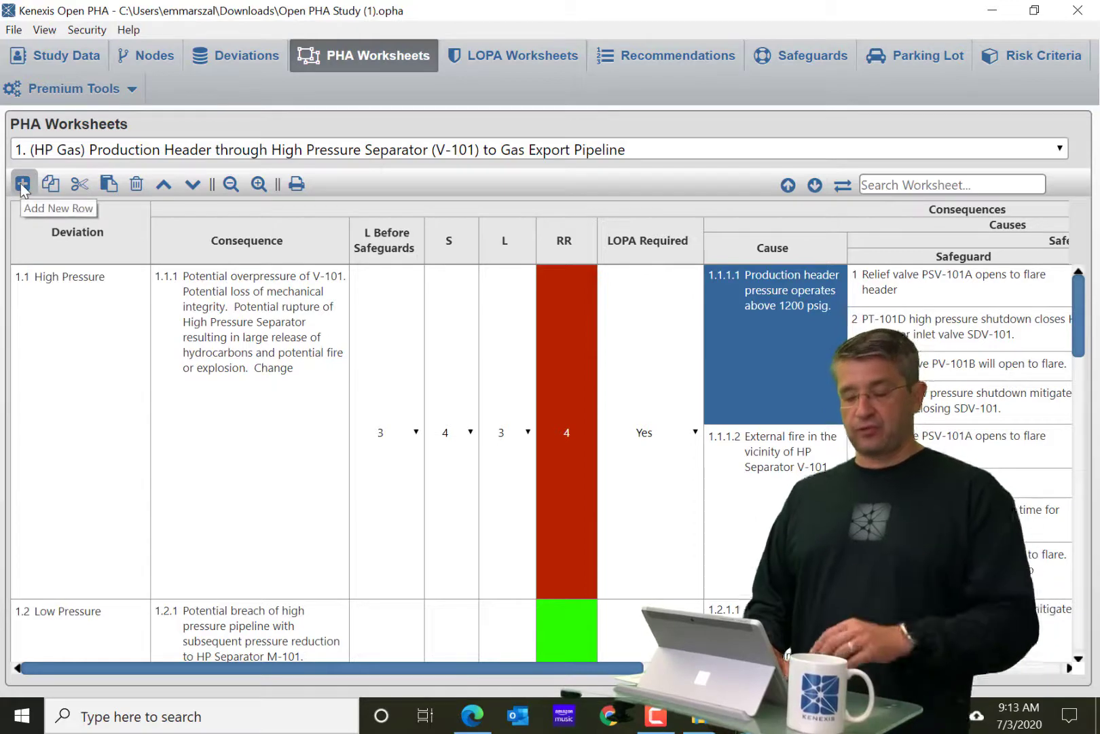
Add a blank cause 1.1.1.3 after external fire cause 1.1.1.2
click(89, 404)
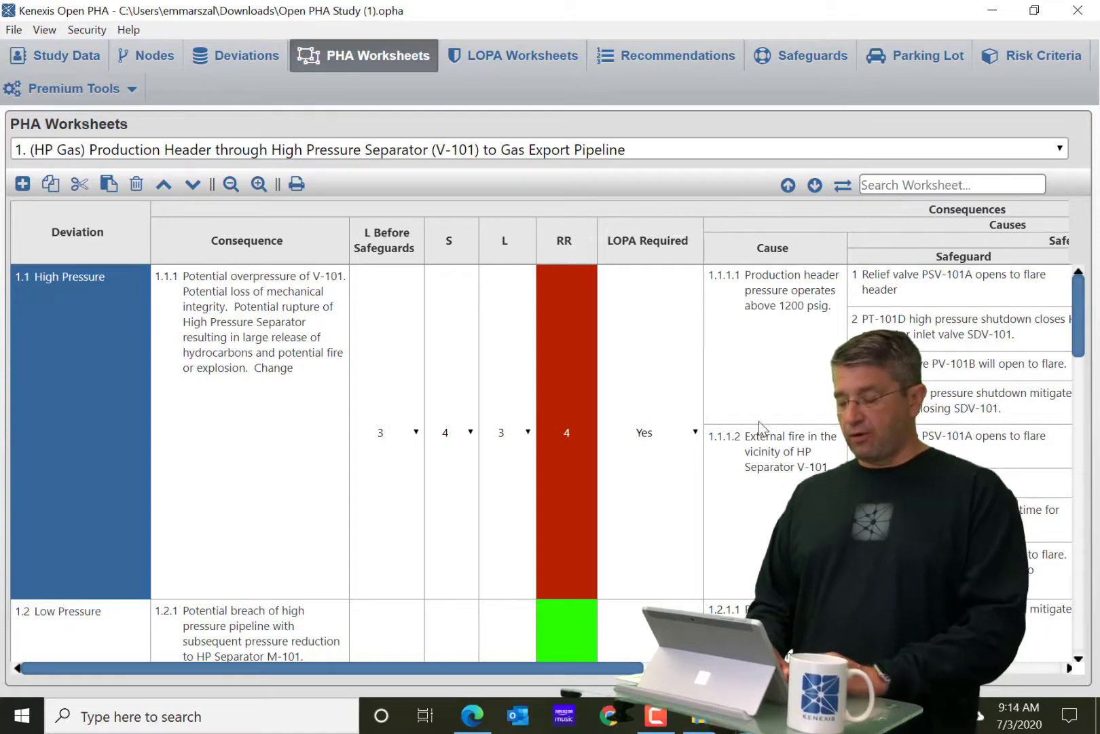
click(785, 505)
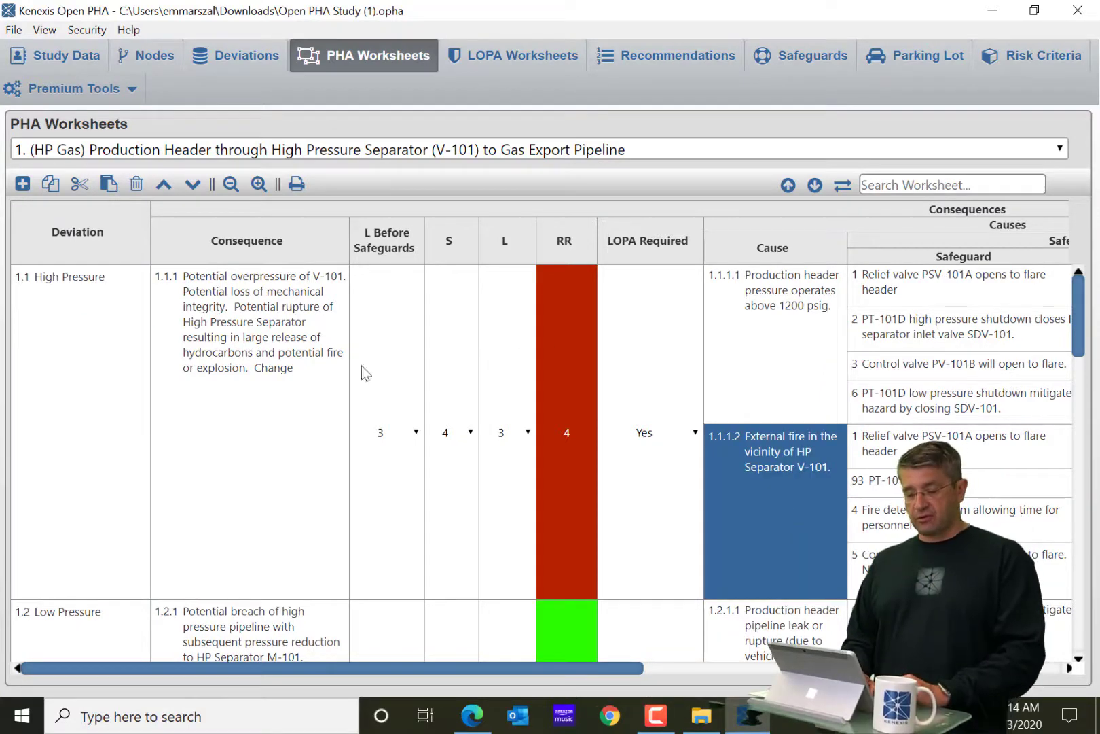
click(23, 184)
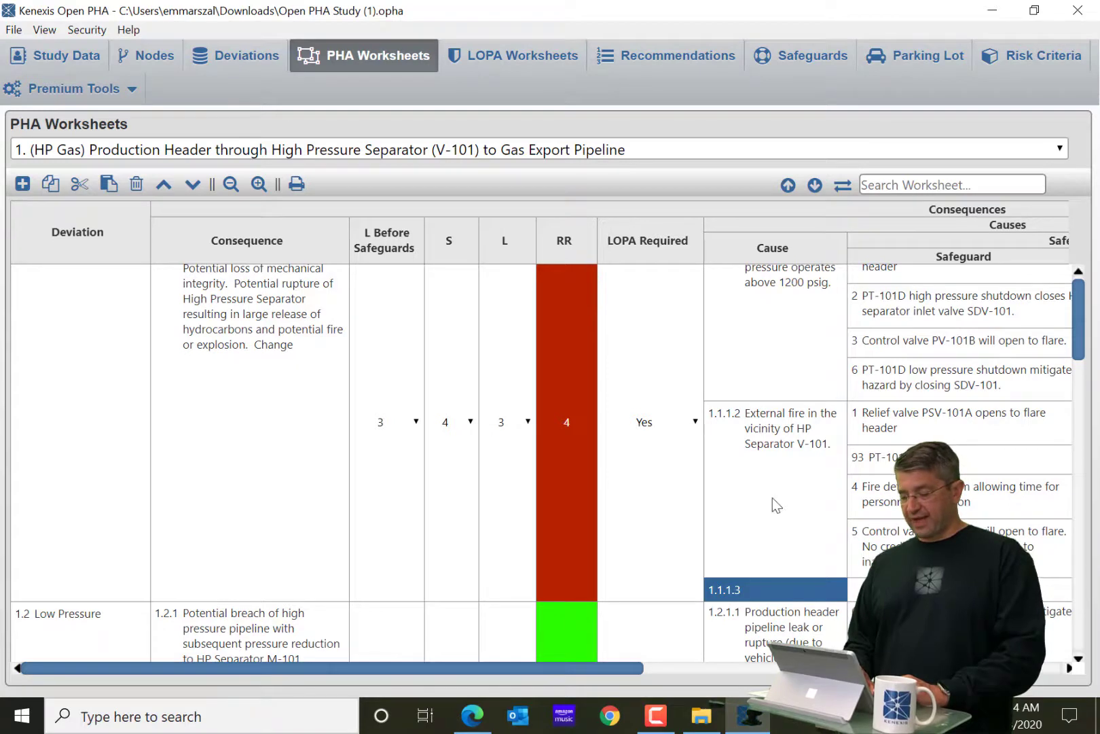
Add a blank safeguard row after safeguard 6 of cause 1.1.1.1
scroll(773, 499, up, 1)
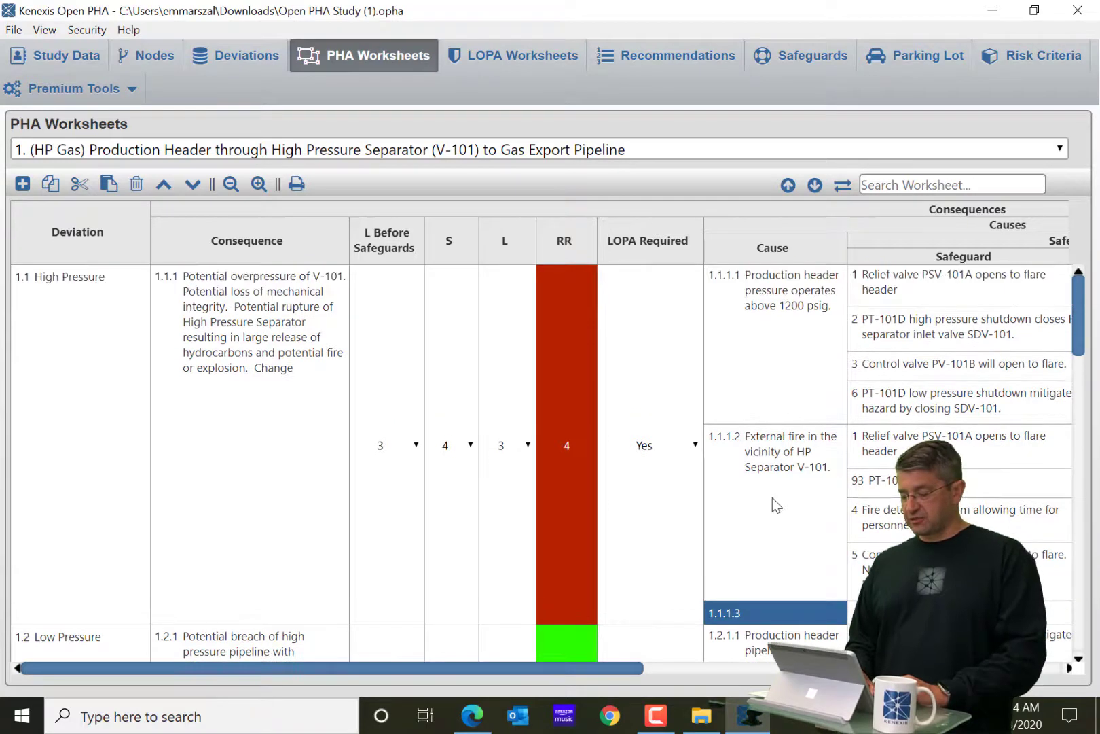
click(946, 414)
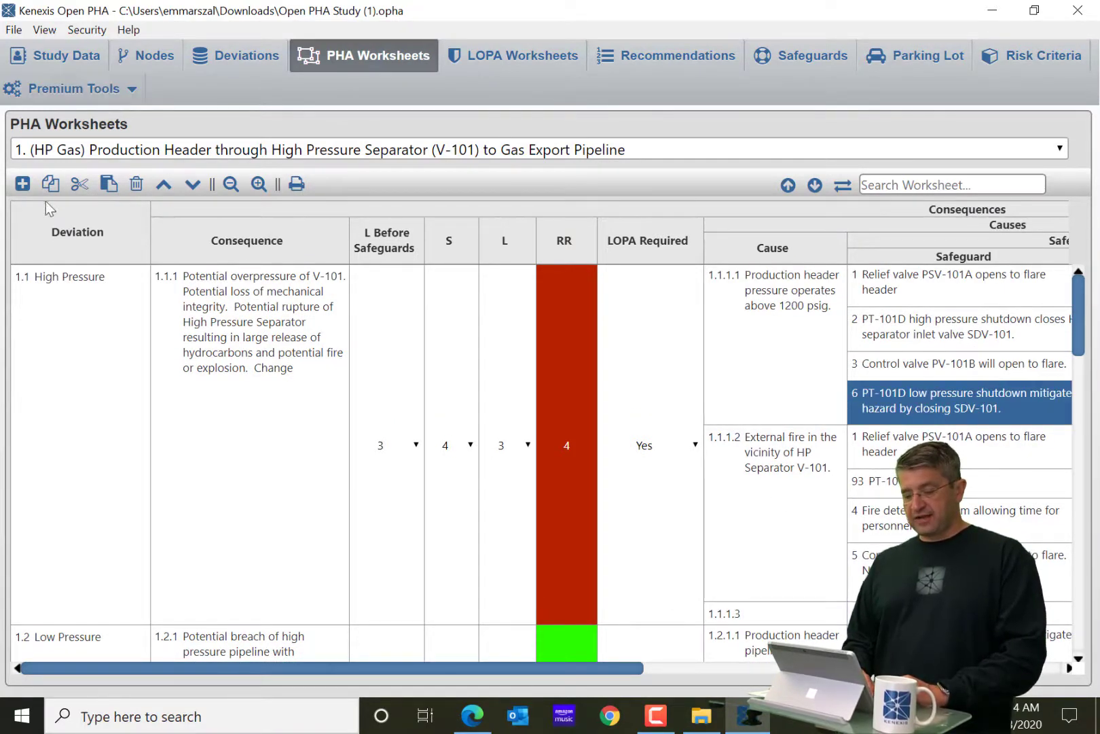
click(24, 182)
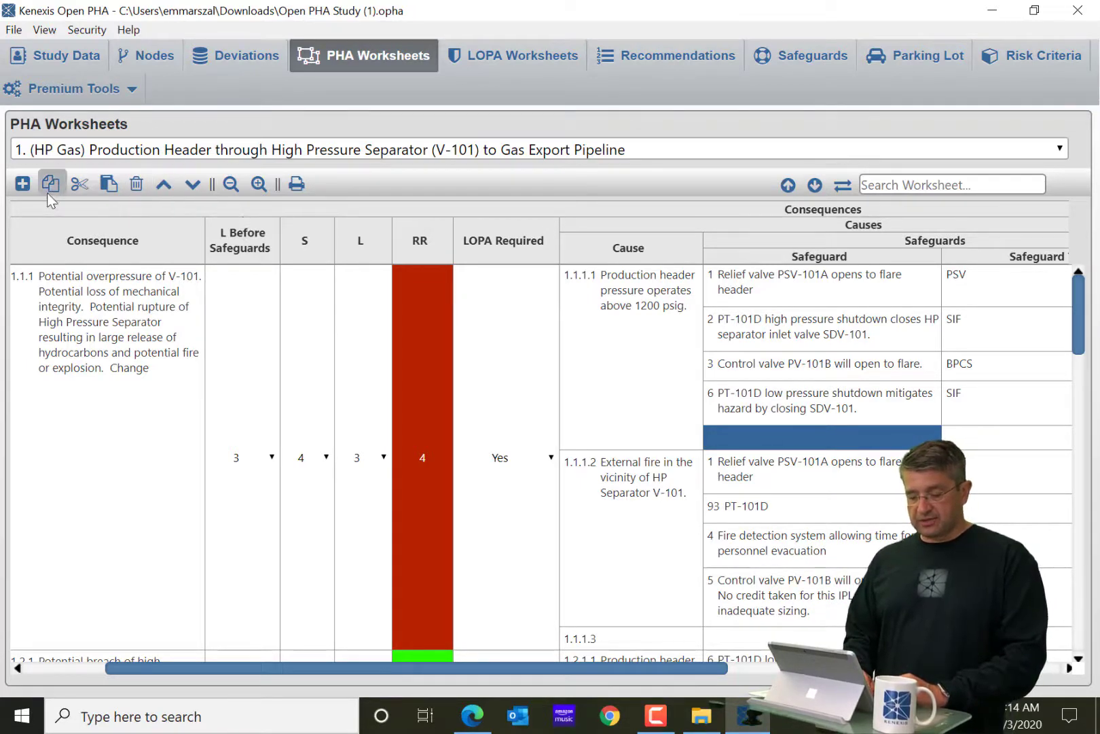
Delete the blank safeguard and empty cause 1.1.1.3, then select cause 1.1.1.1
click(136, 183)
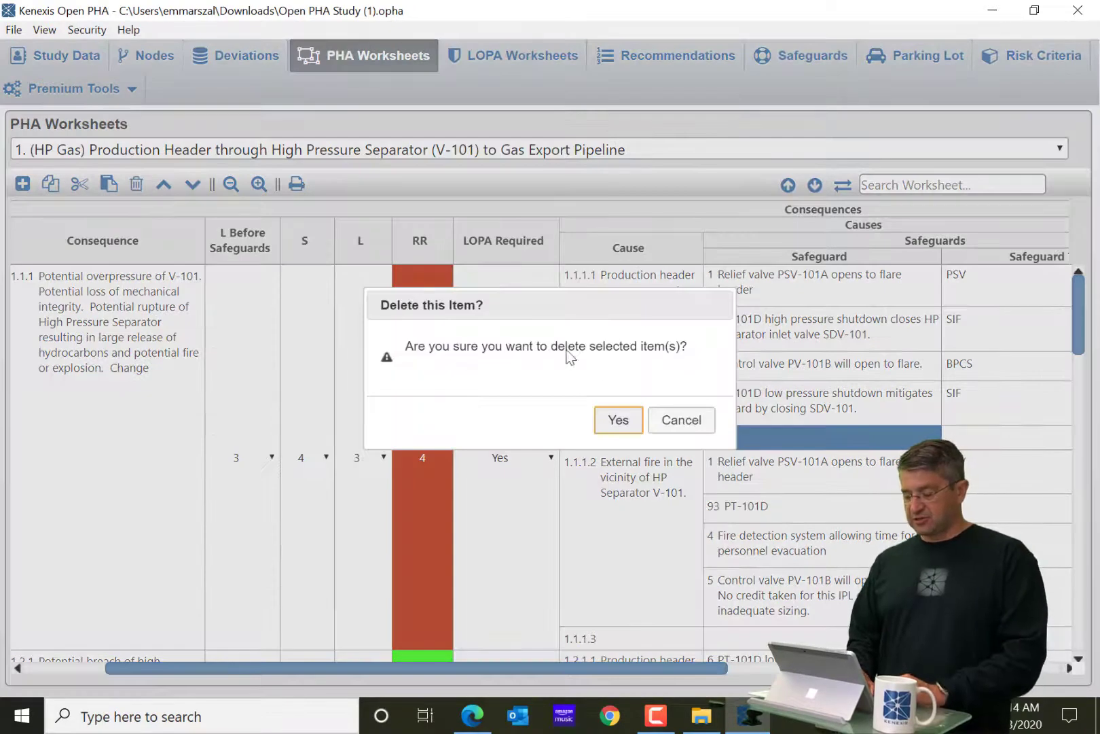
click(617, 421)
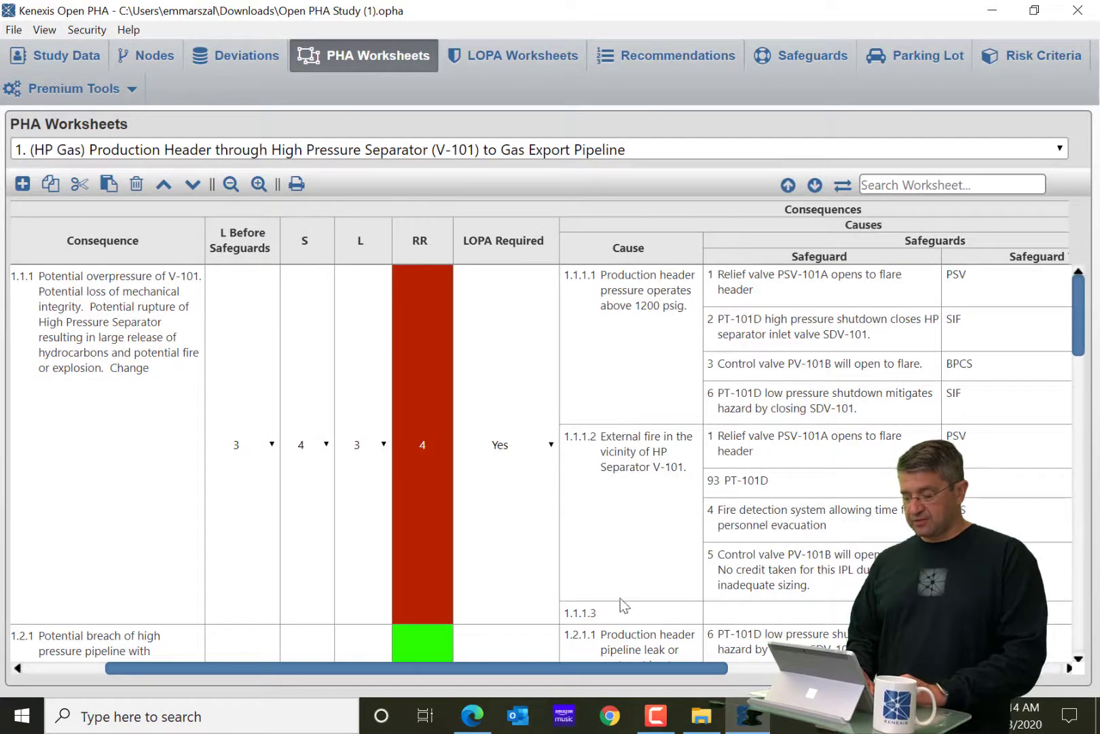
click(629, 614)
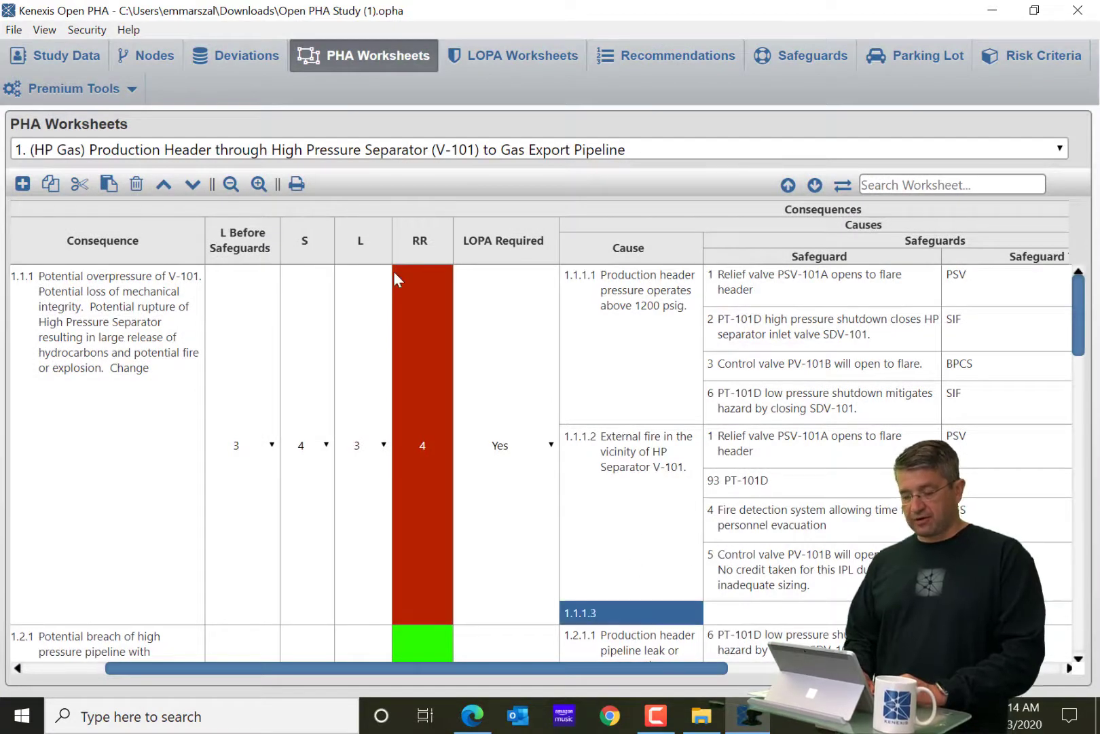
click(139, 189)
click(618, 420)
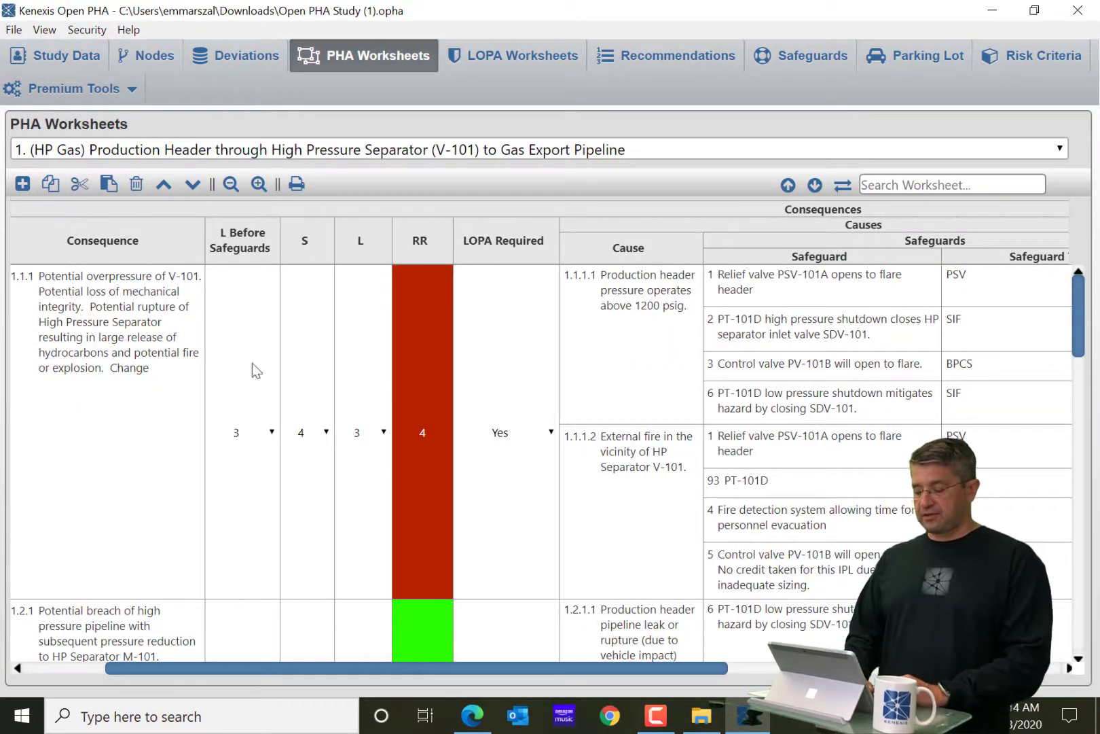
click(627, 346)
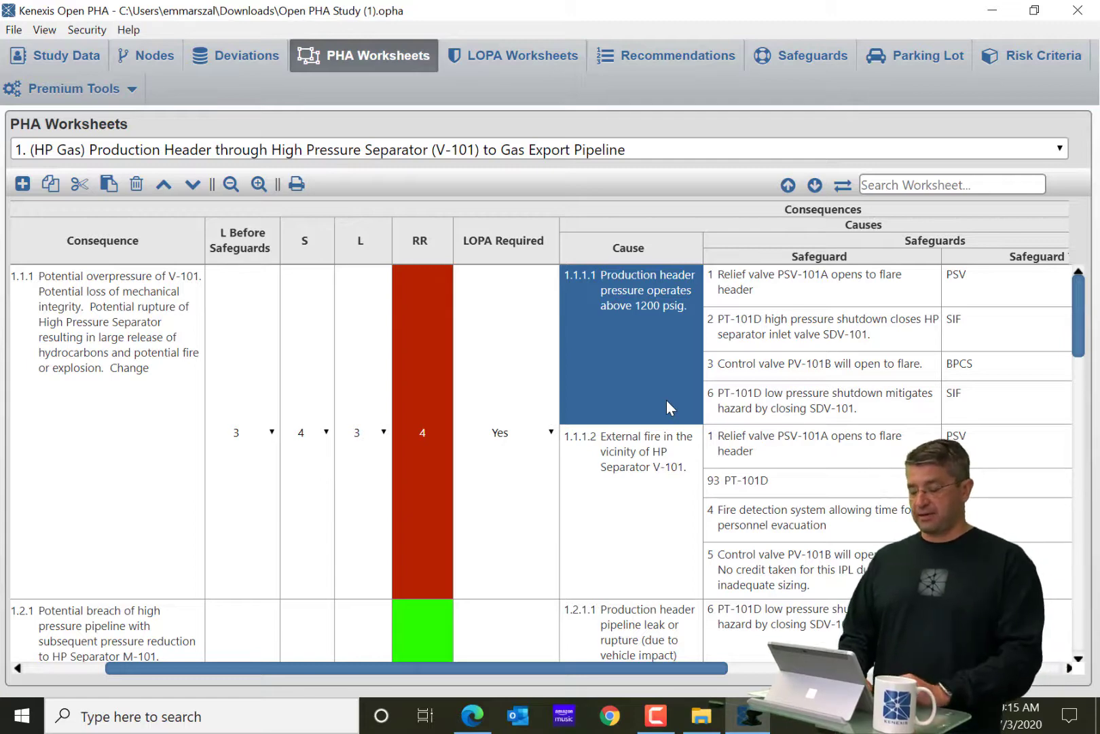
Select the 1.1 High Pressure deviation on node 1 for copying
scroll(663, 459, down, 3)
scroll(663, 459, up, 3)
drag(530, 673, 303, 666)
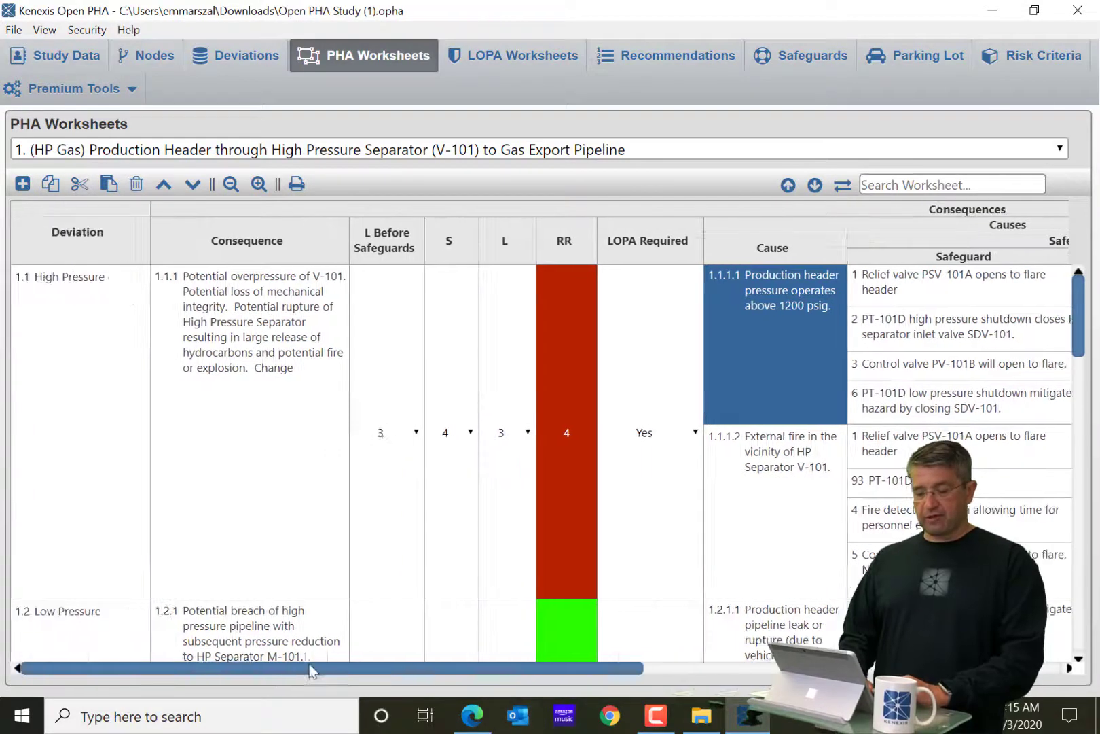
click(99, 430)
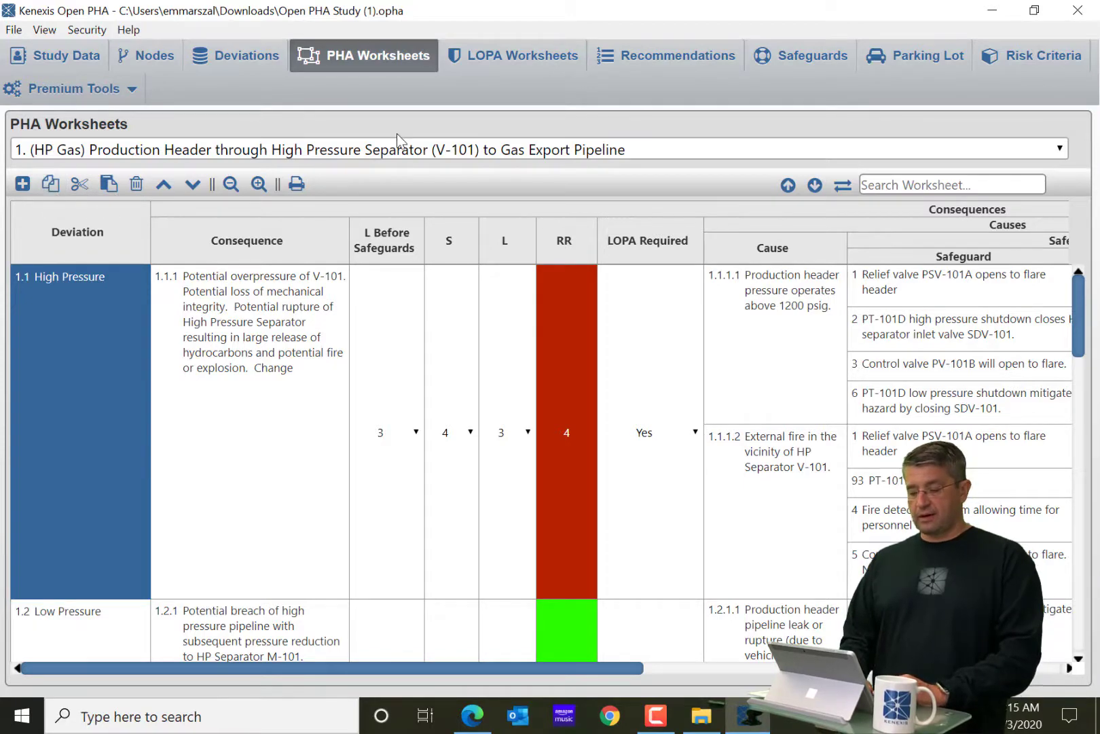
On node 5 Global Considerations, add blank deviation 5.15 and paste High Pressure as 5.16
click(510, 150)
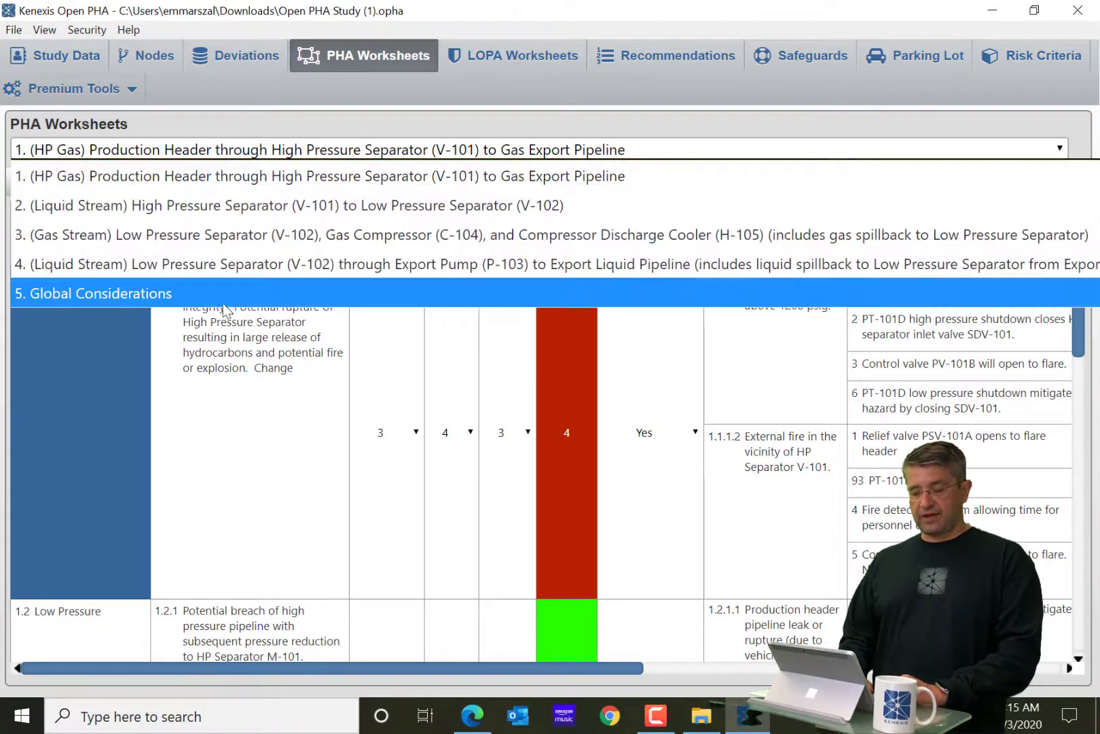
click(226, 292)
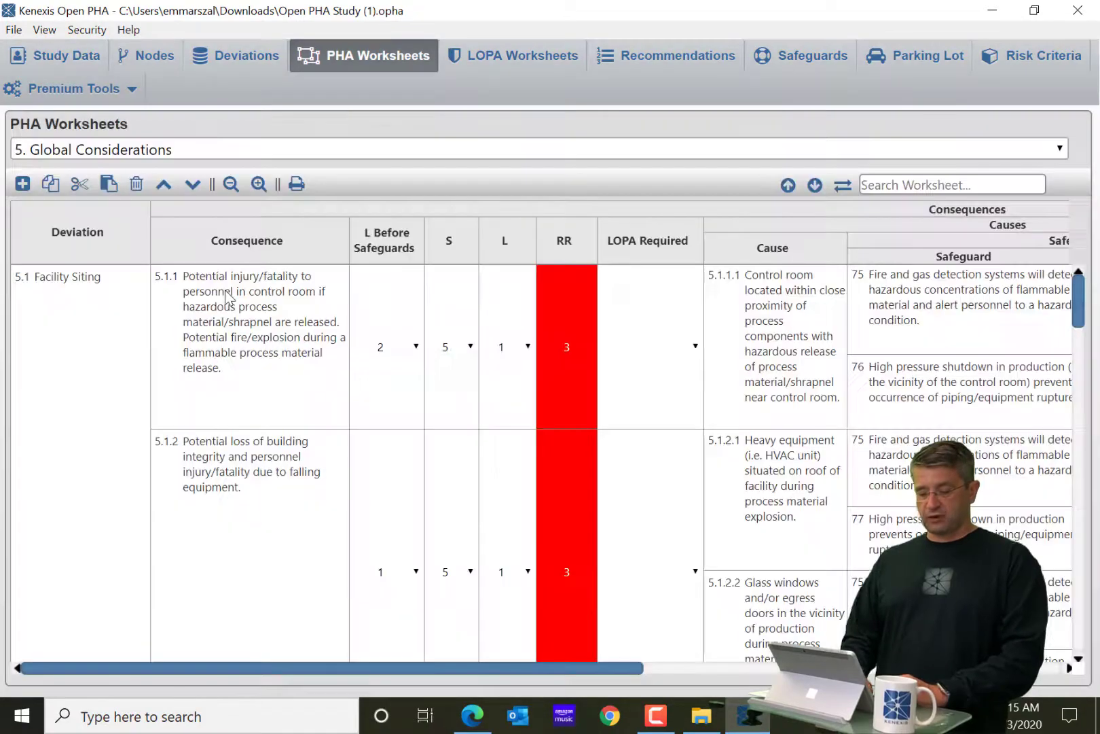
scroll(183, 477, down, 15)
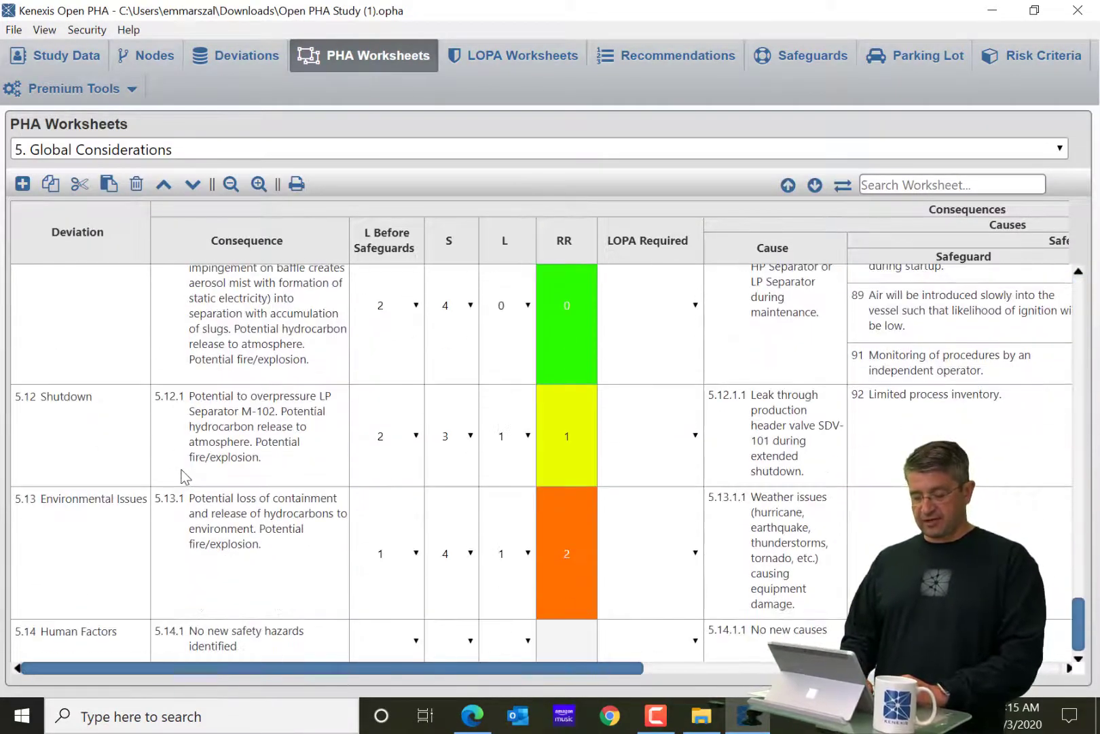
click(96, 656)
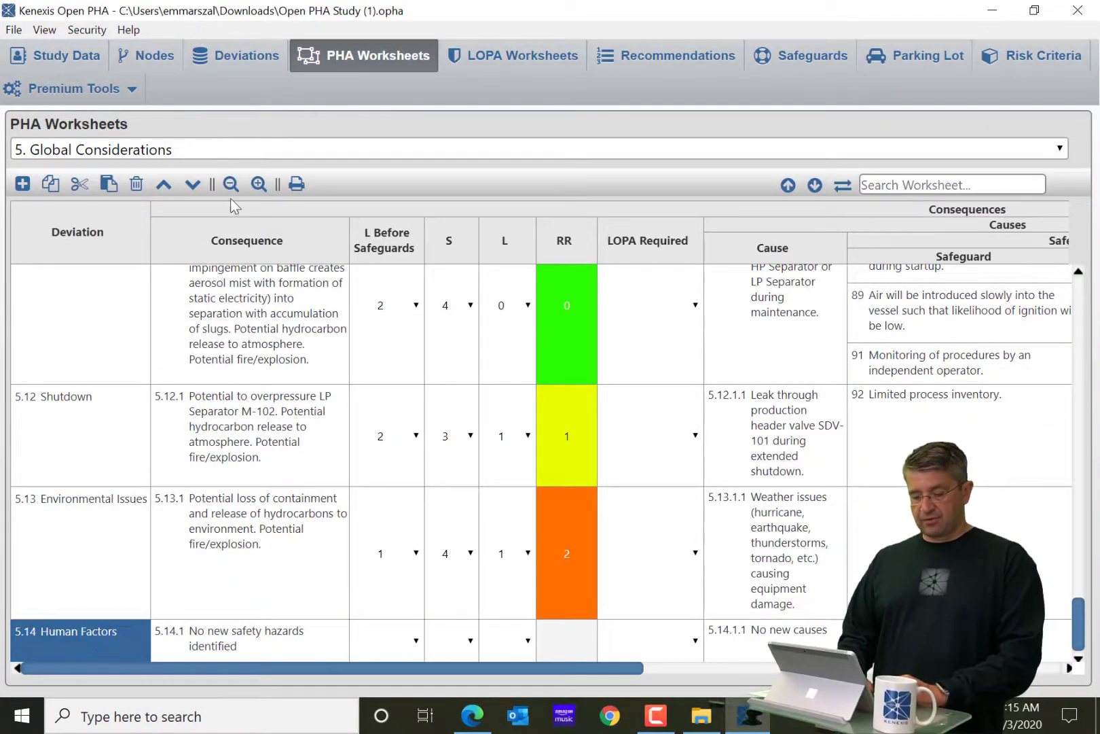
click(25, 188)
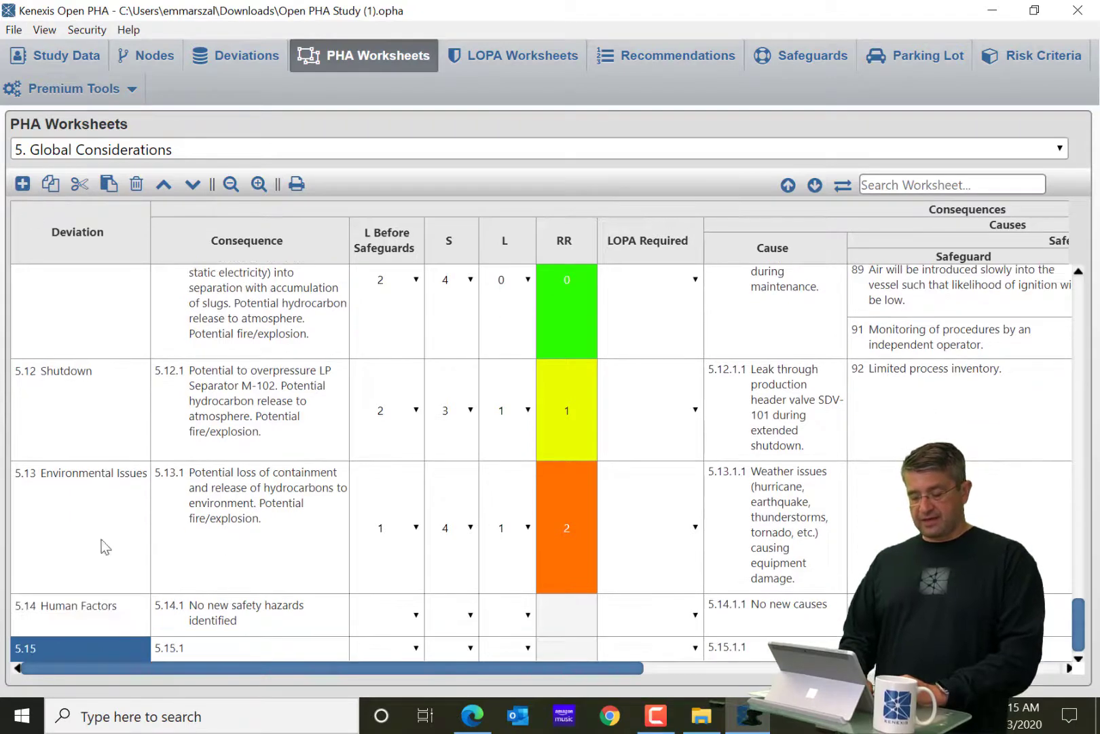
click(112, 654)
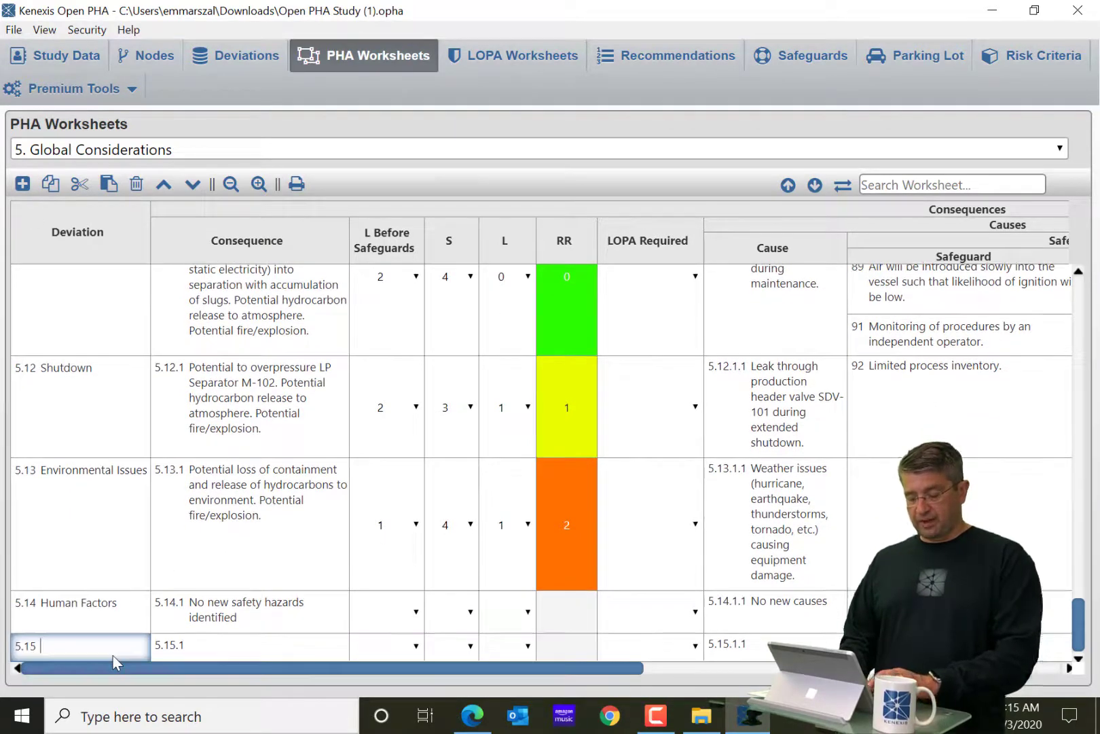
click(110, 185)
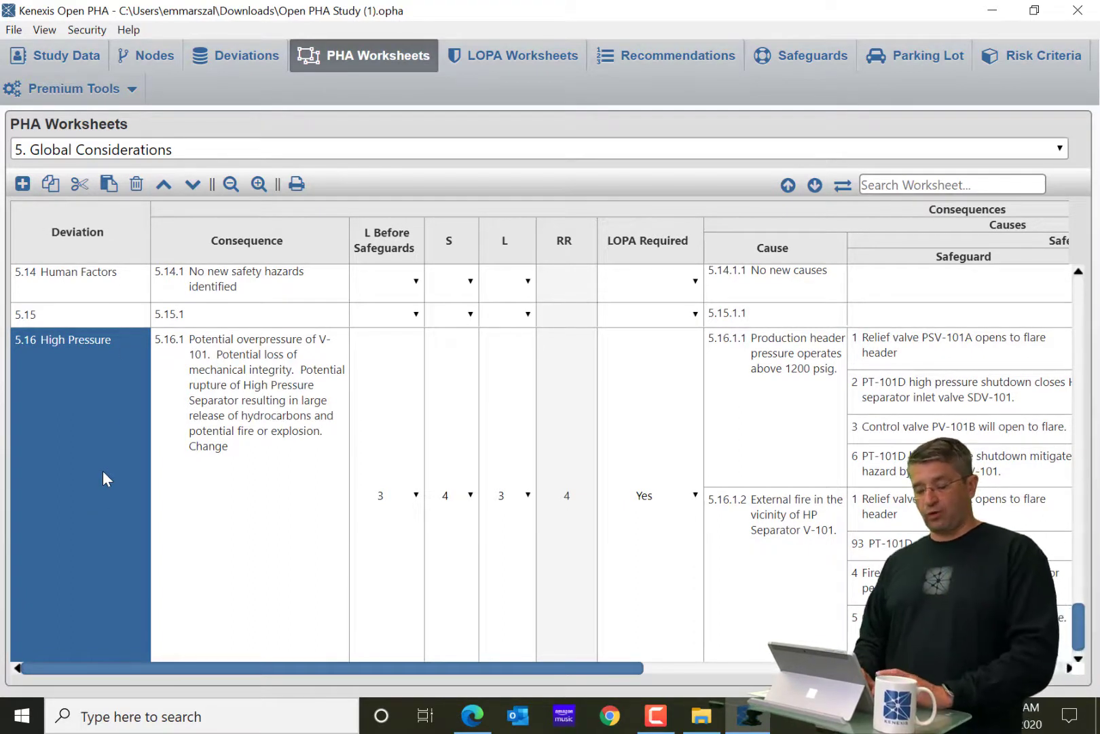
Copy 'High Pressure' from deviation 5.16 and paste it as the name of new deviation 5.17
click(102, 369)
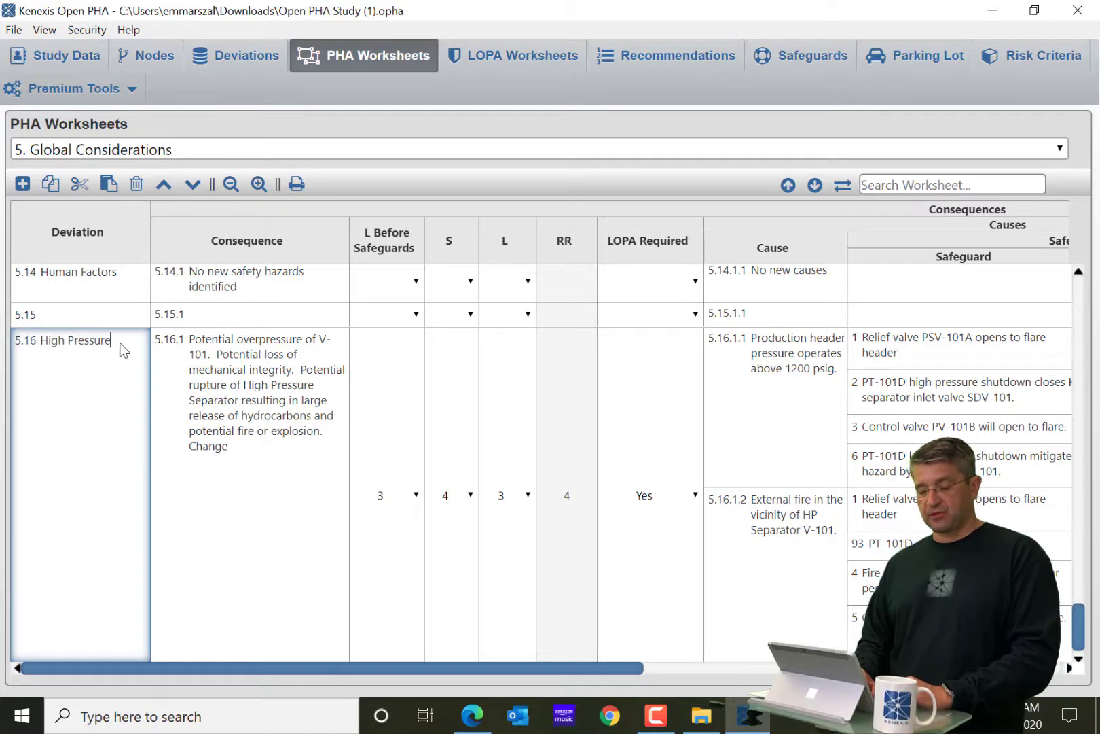
drag(119, 346, 42, 352)
key(ctrl+c)
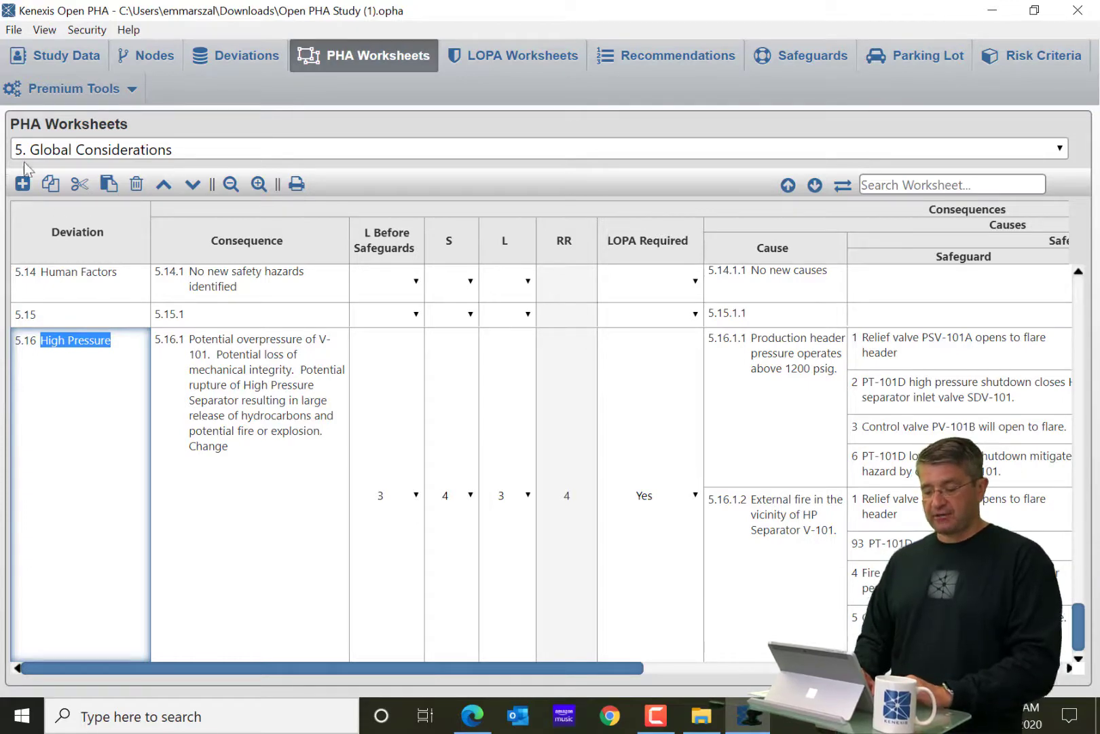
click(22, 183)
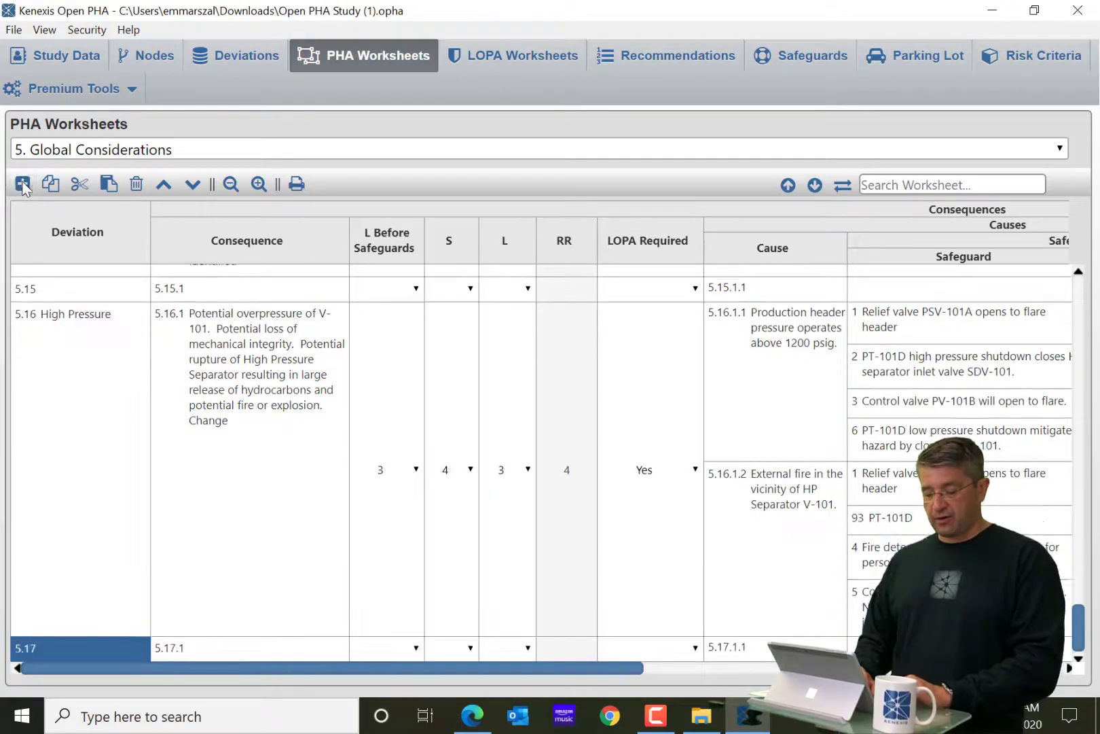
click(86, 648)
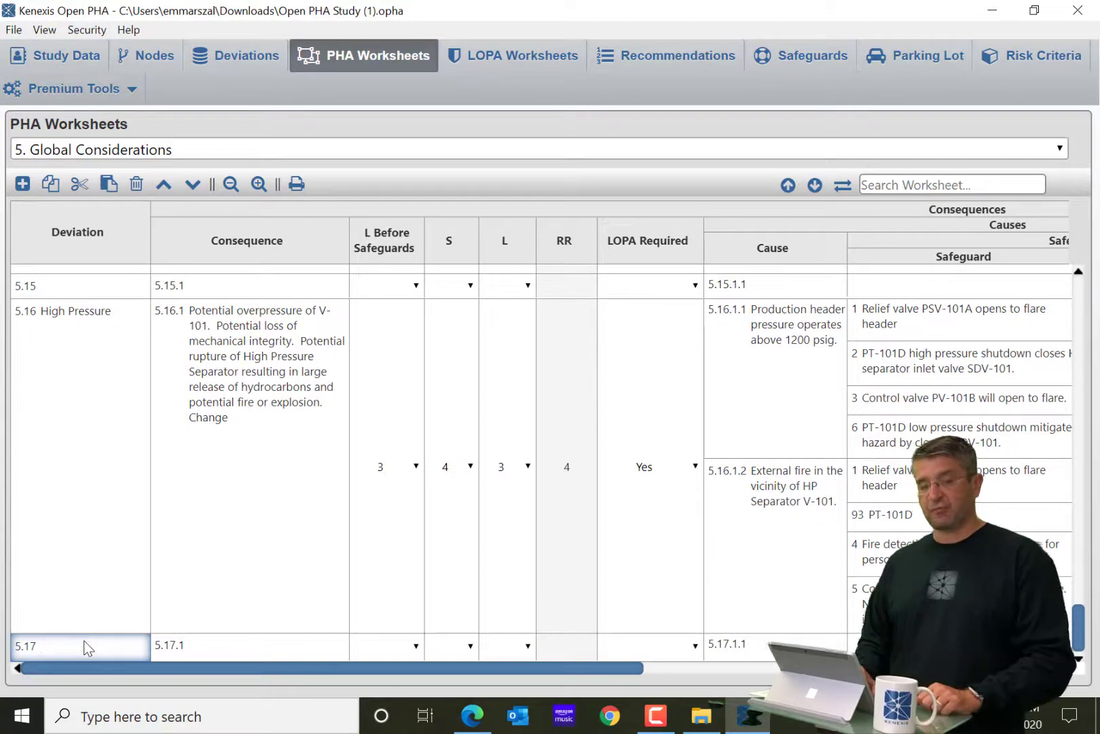
key(ctrl+v)
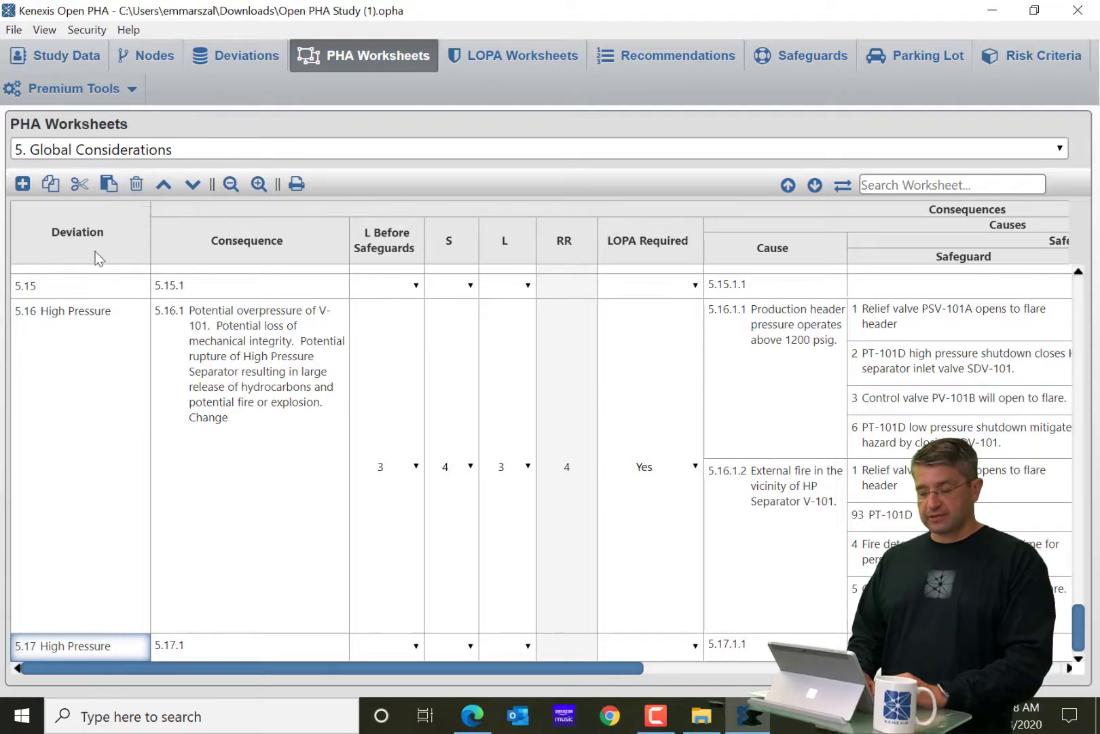
On node 1, move the High Pressure deviation down to position 1.3
click(49, 155)
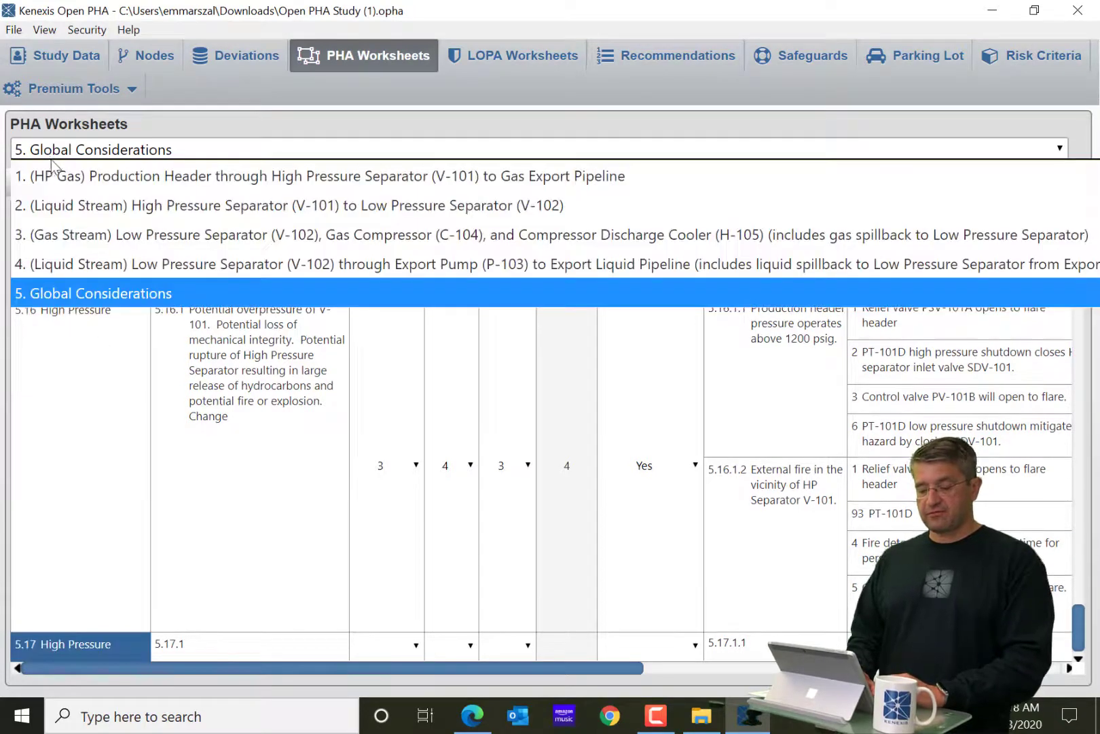
click(68, 176)
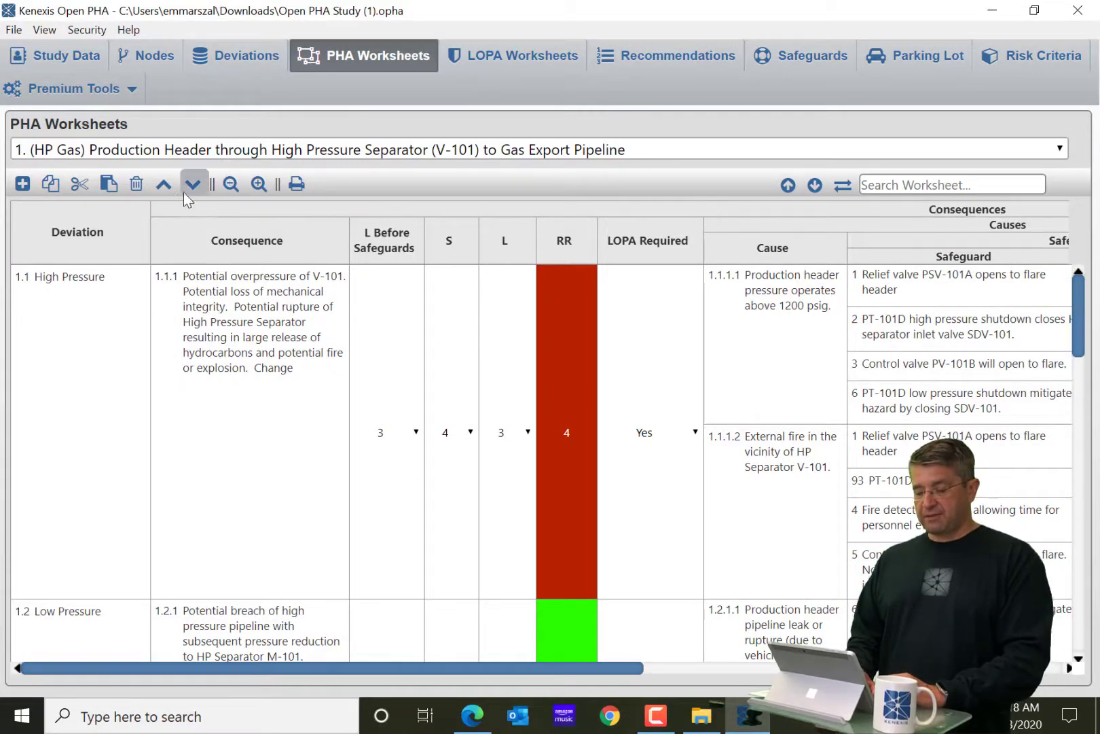
click(83, 360)
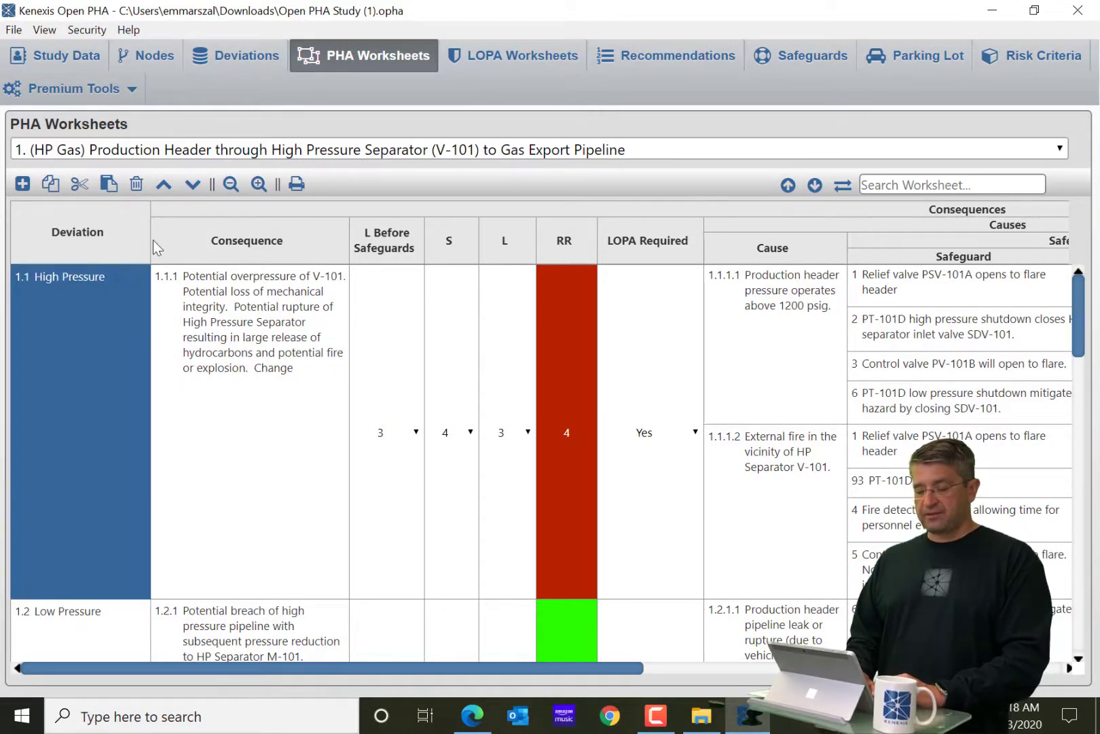
click(200, 190)
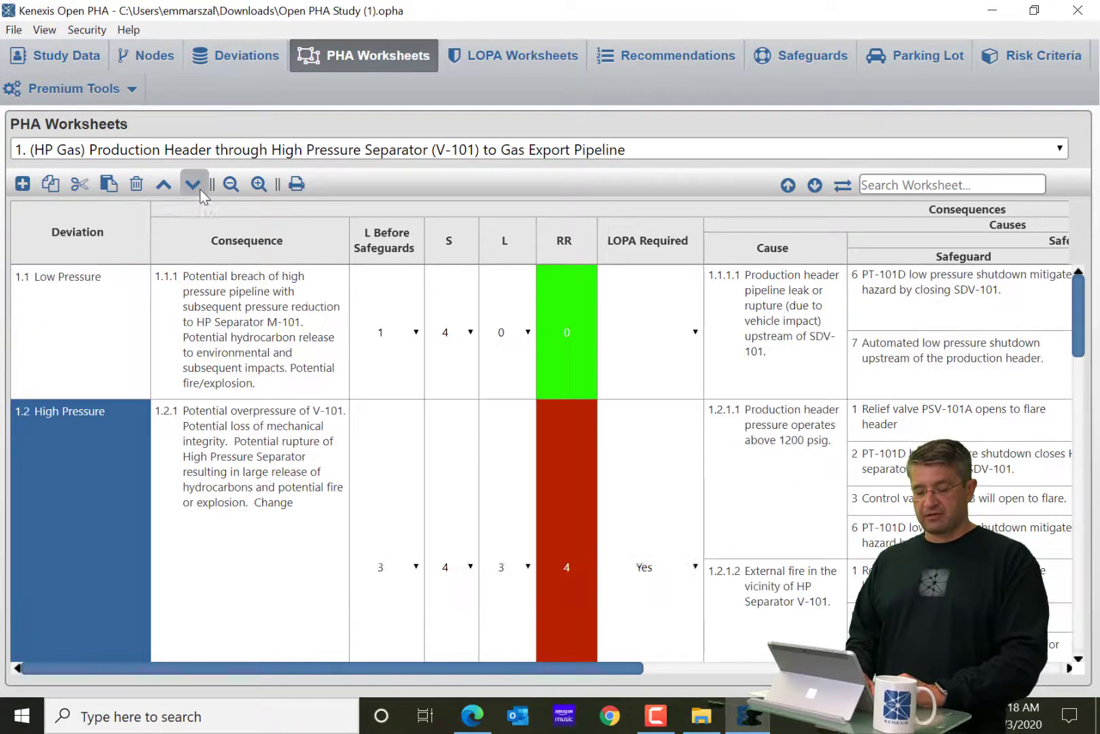
click(200, 189)
click(200, 189)
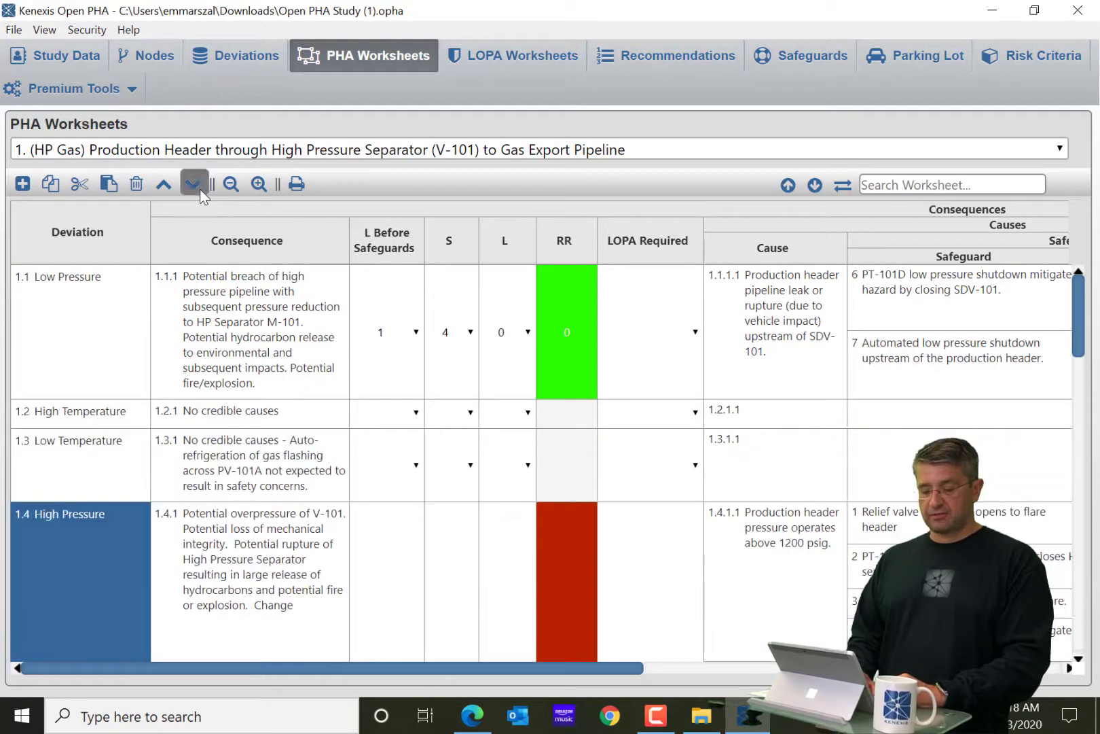
click(200, 189)
click(167, 189)
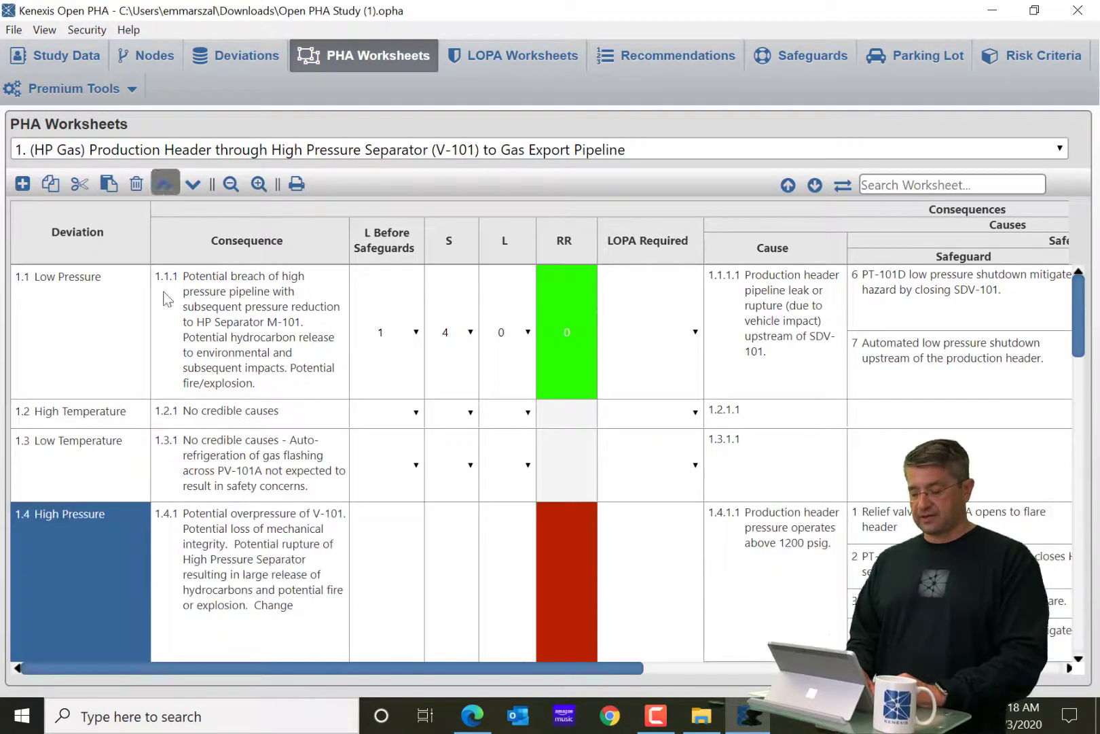
Move the PT-101D high pressure shutdown safeguard down two rows and back to second place
click(1020, 510)
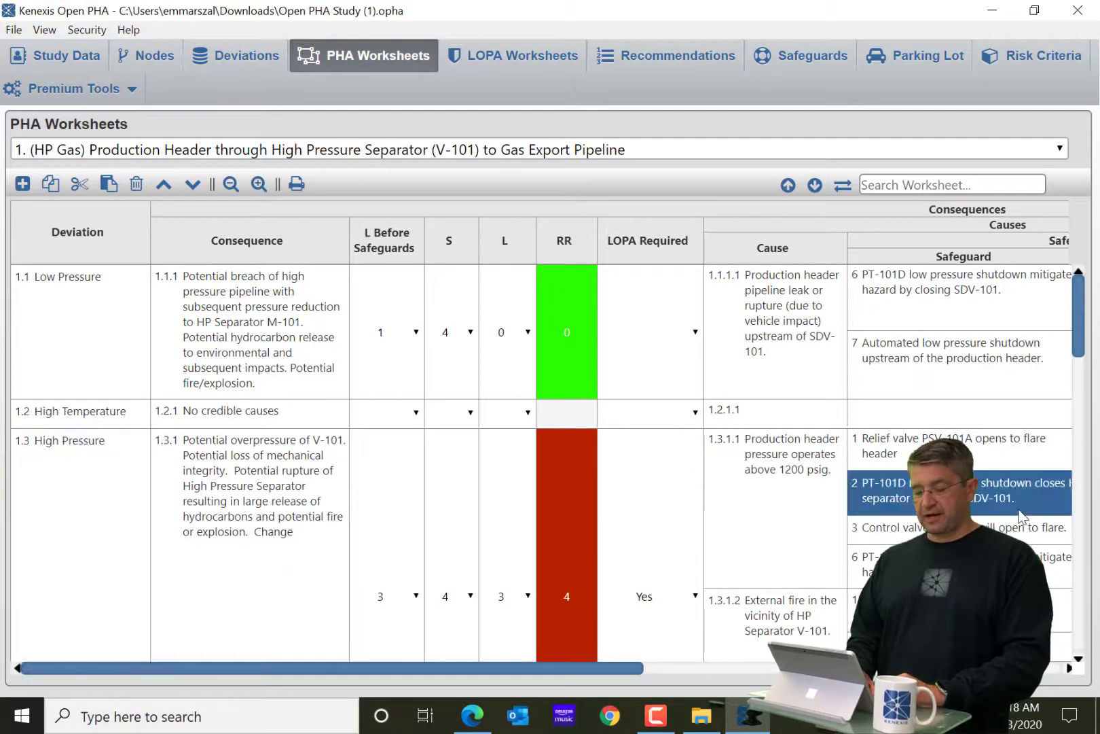
click(203, 190)
click(202, 191)
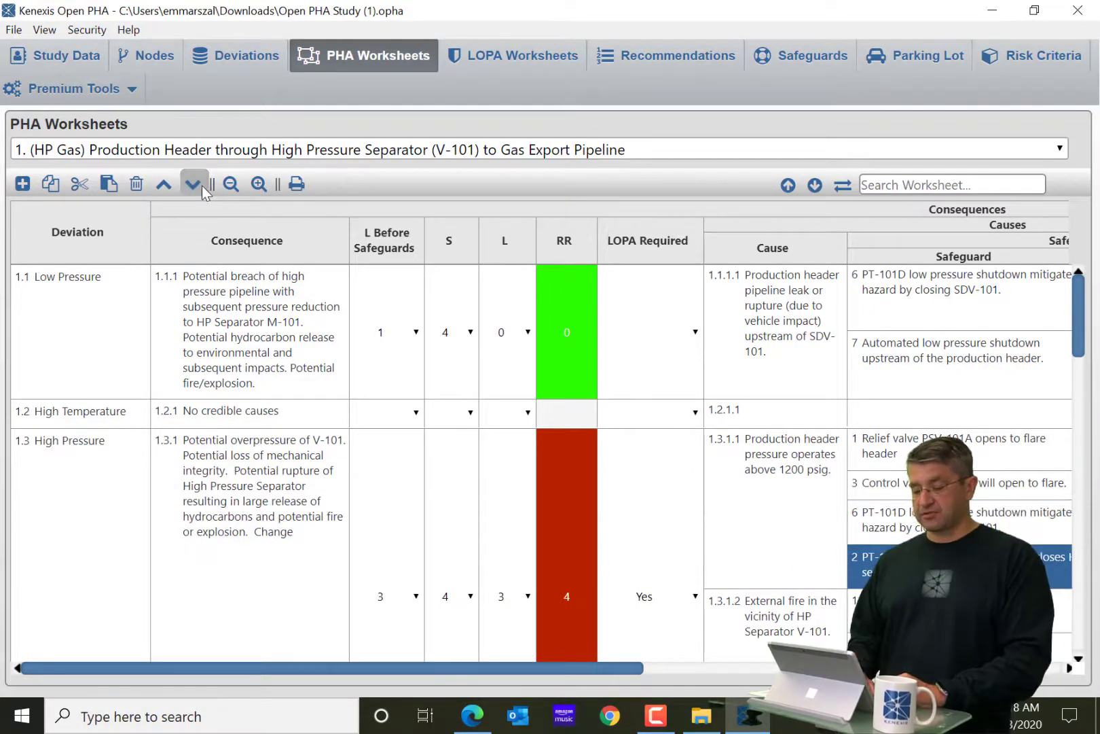
click(163, 185)
click(163, 185)
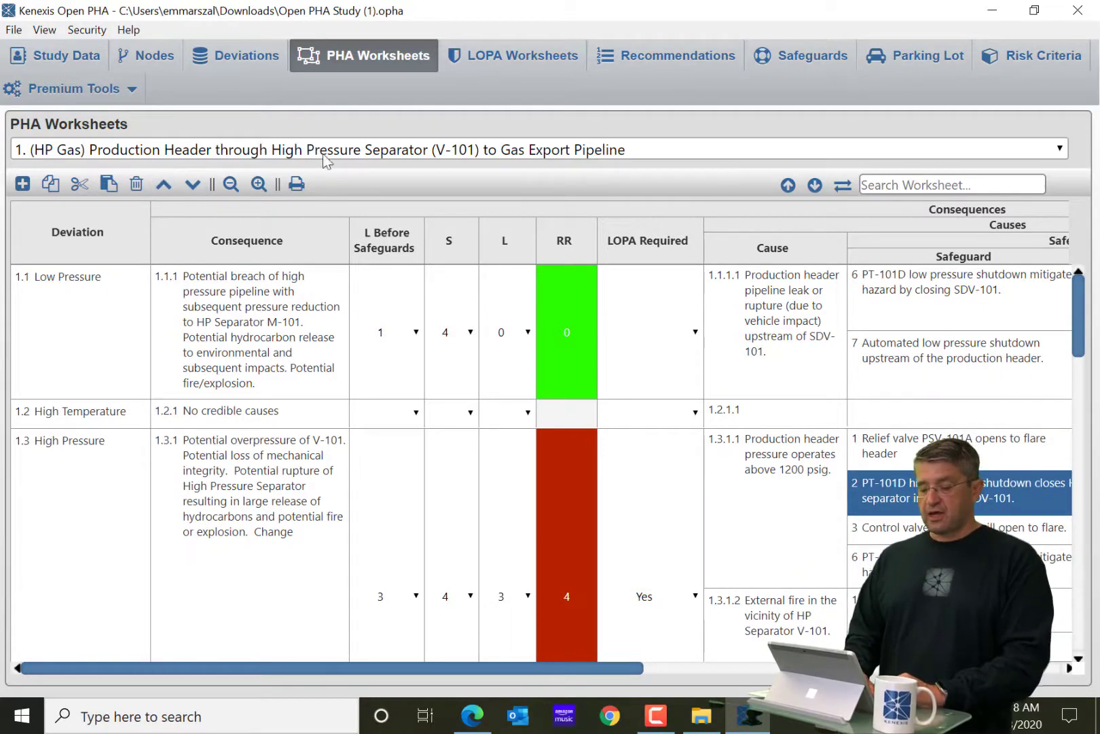
Zoom the worksheet out four steps, then zoom in four steps to enlarge the text
click(231, 185)
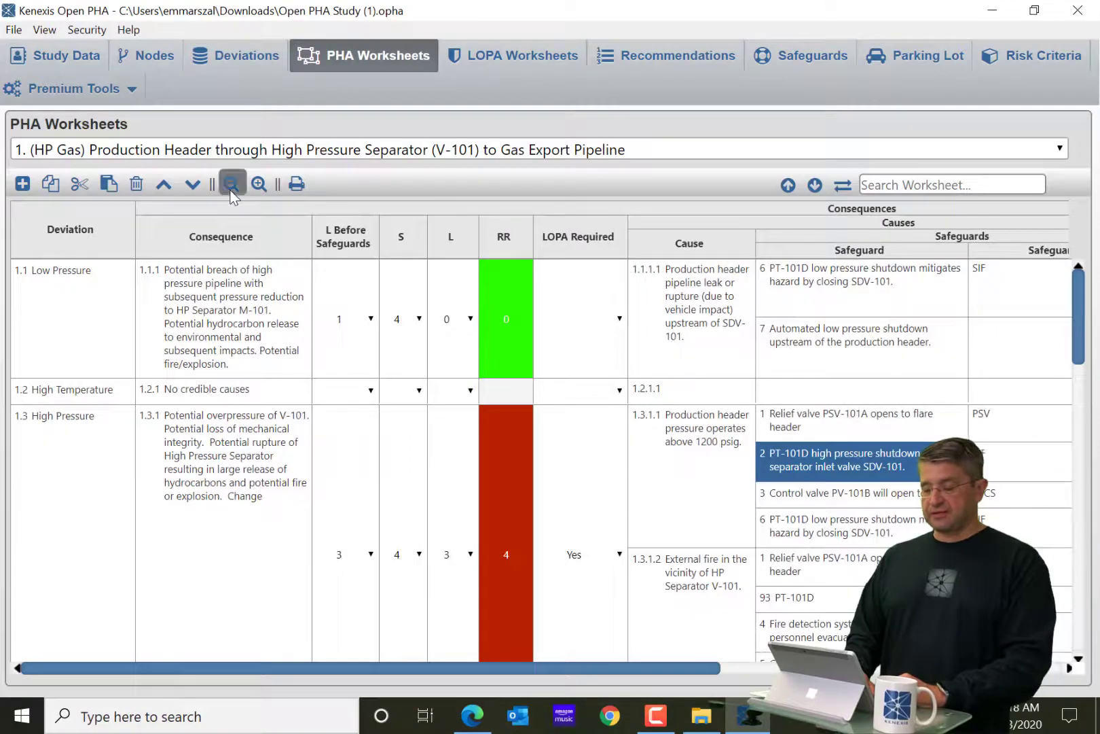
click(231, 185)
click(231, 184)
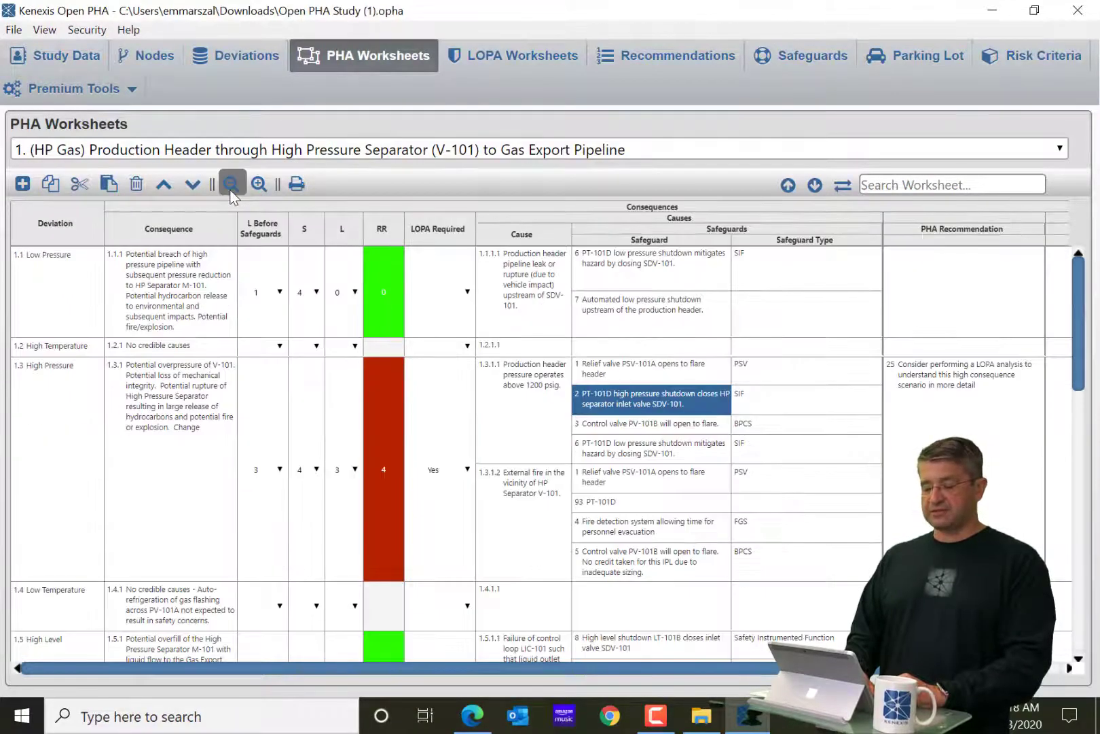
click(231, 185)
click(259, 185)
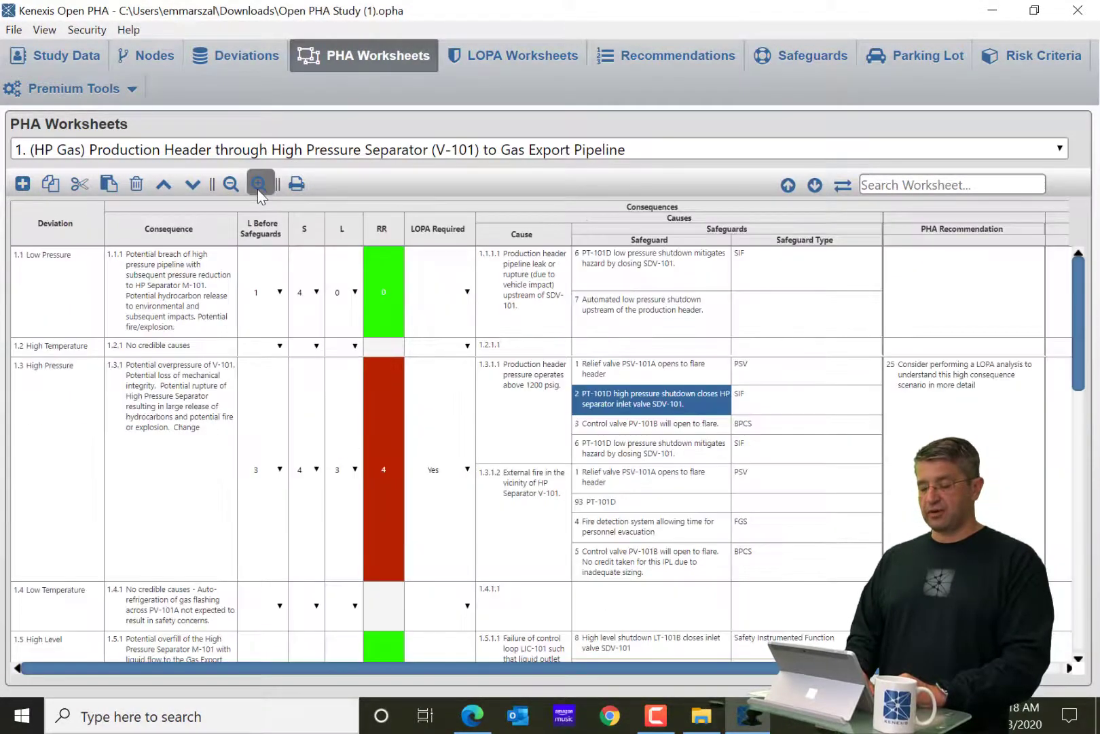
click(259, 184)
click(259, 185)
click(258, 185)
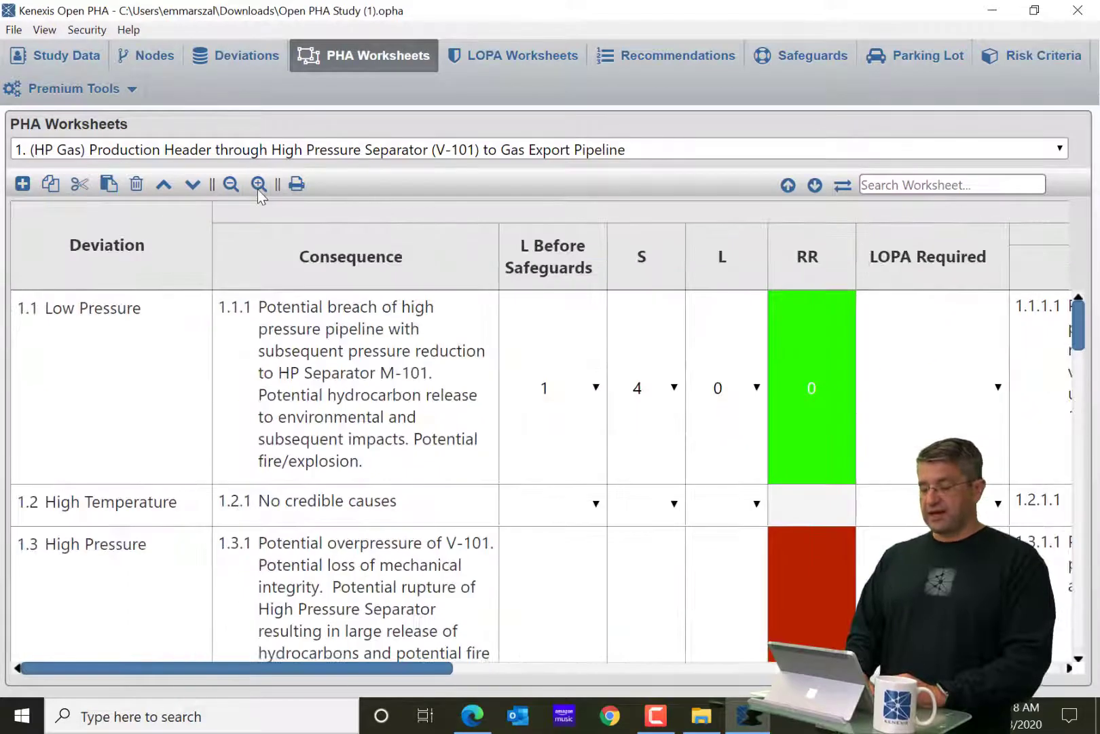
Export the node 1 PHA worksheet as an .xls file saved to Downloads
click(296, 184)
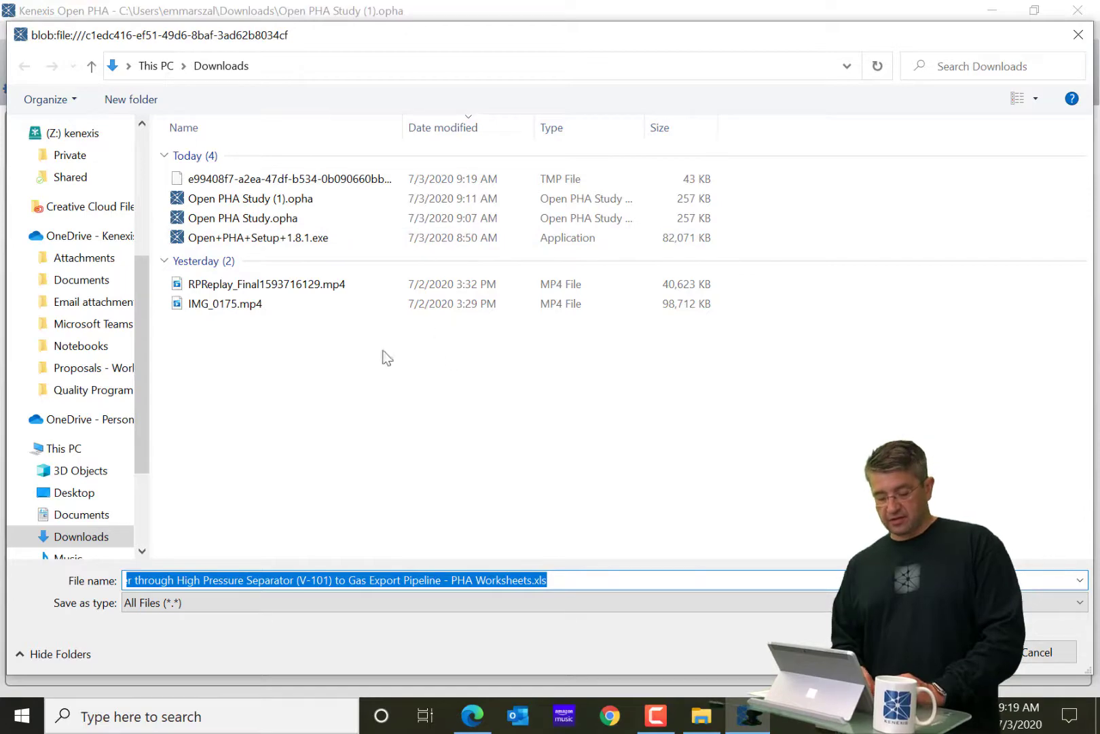
key(Return)
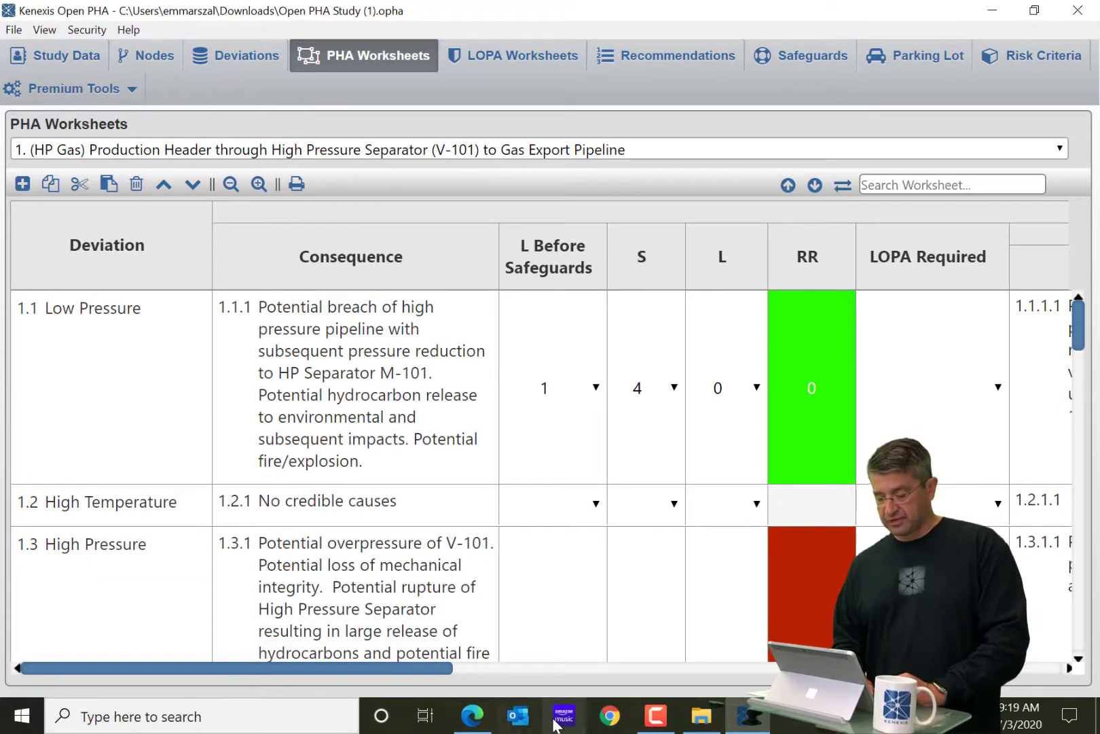
Open the exported node 1 PHA Worksheets .xls from Downloads in maximized Excel, accepting the format warning
click(697, 721)
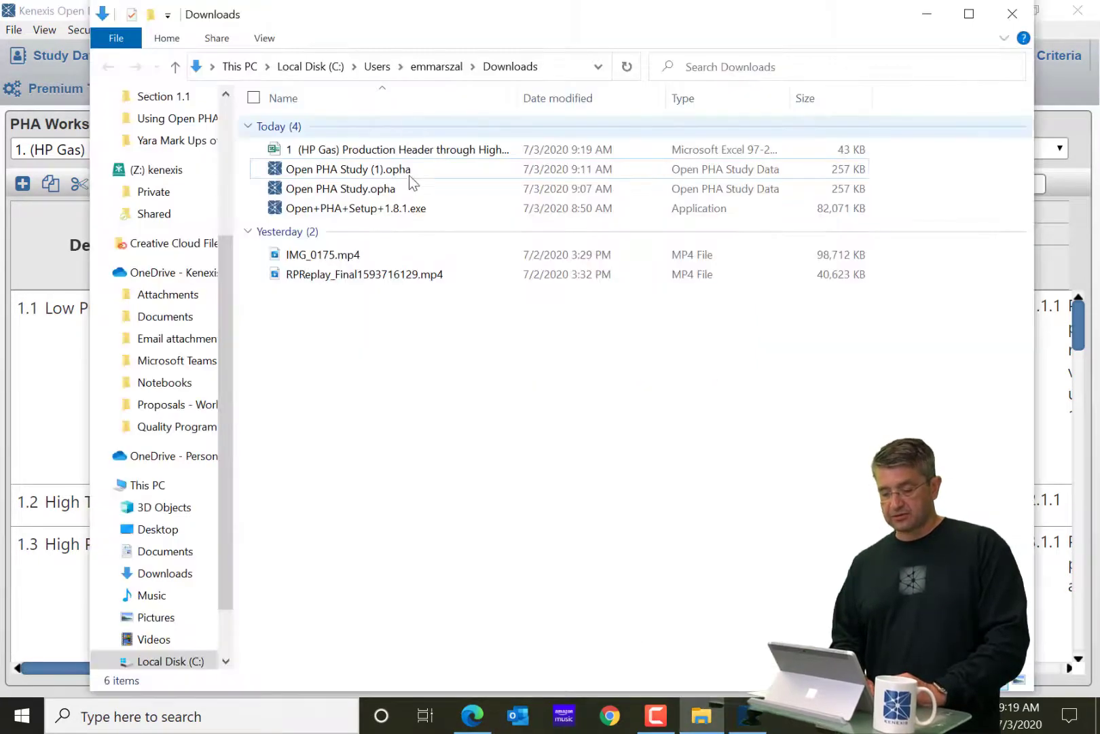
click(427, 154)
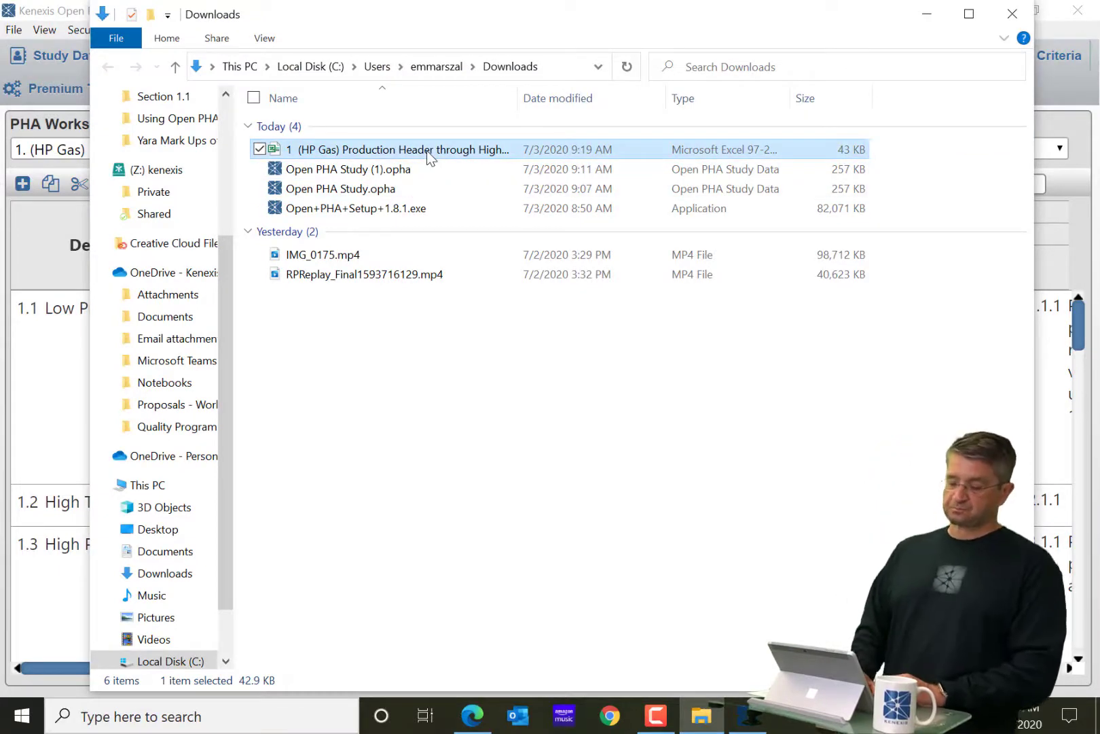
double_click(426, 150)
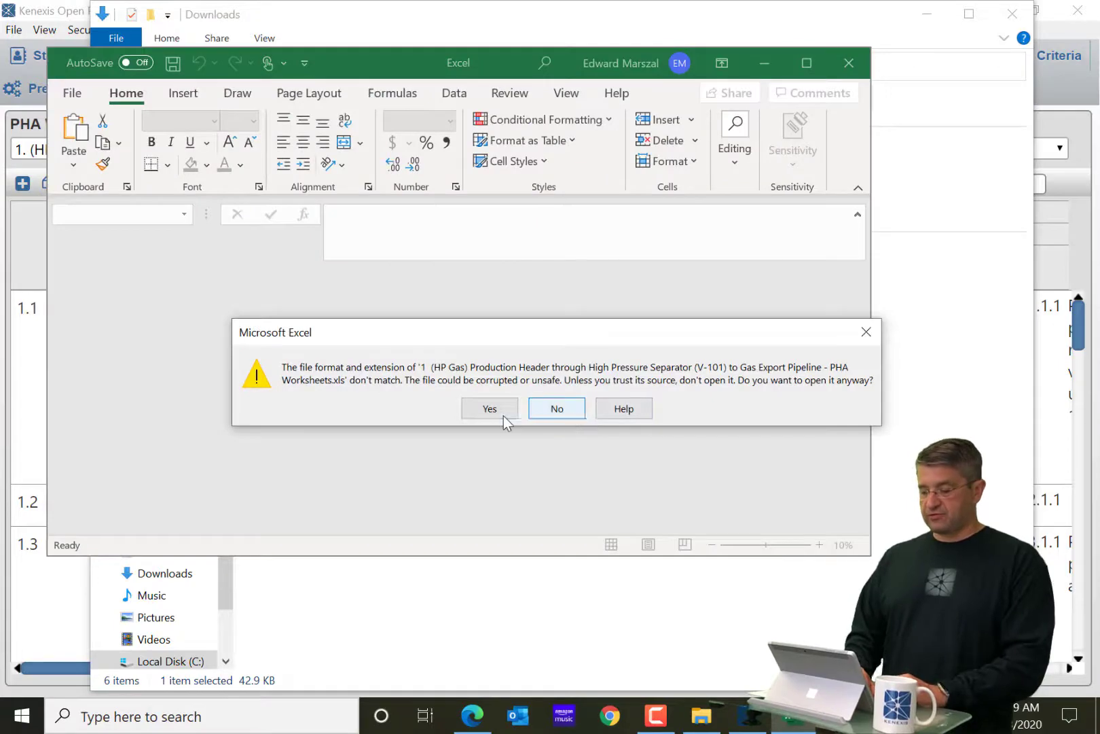
click(489, 415)
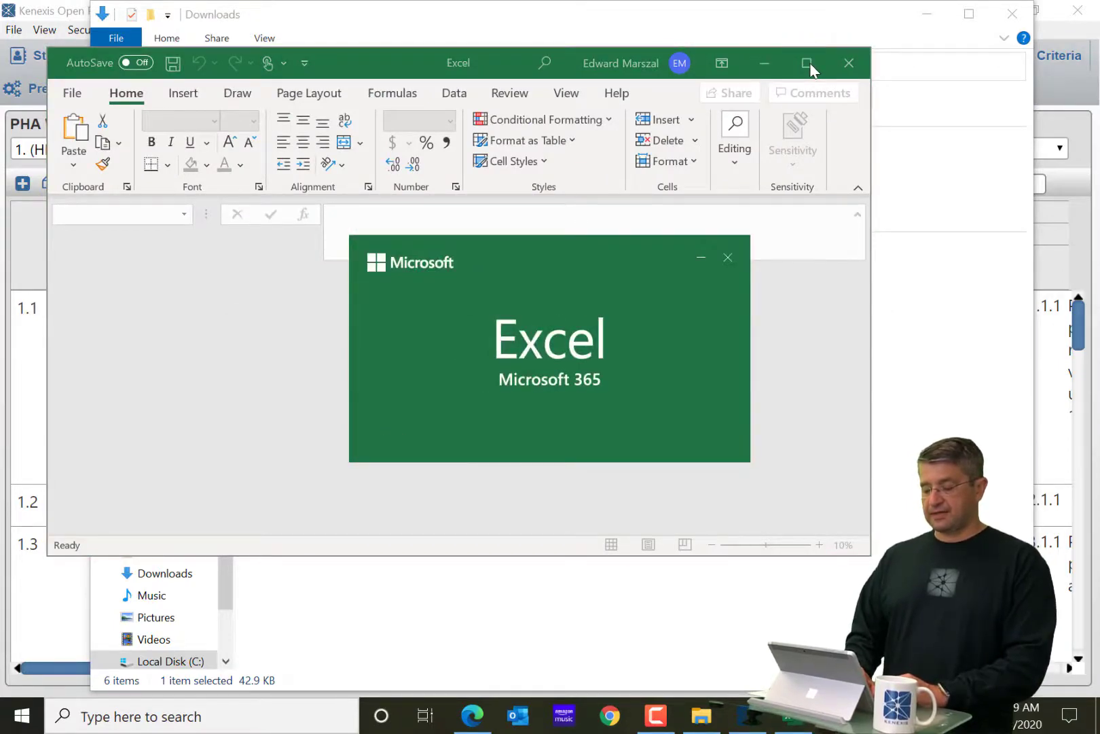
click(810, 63)
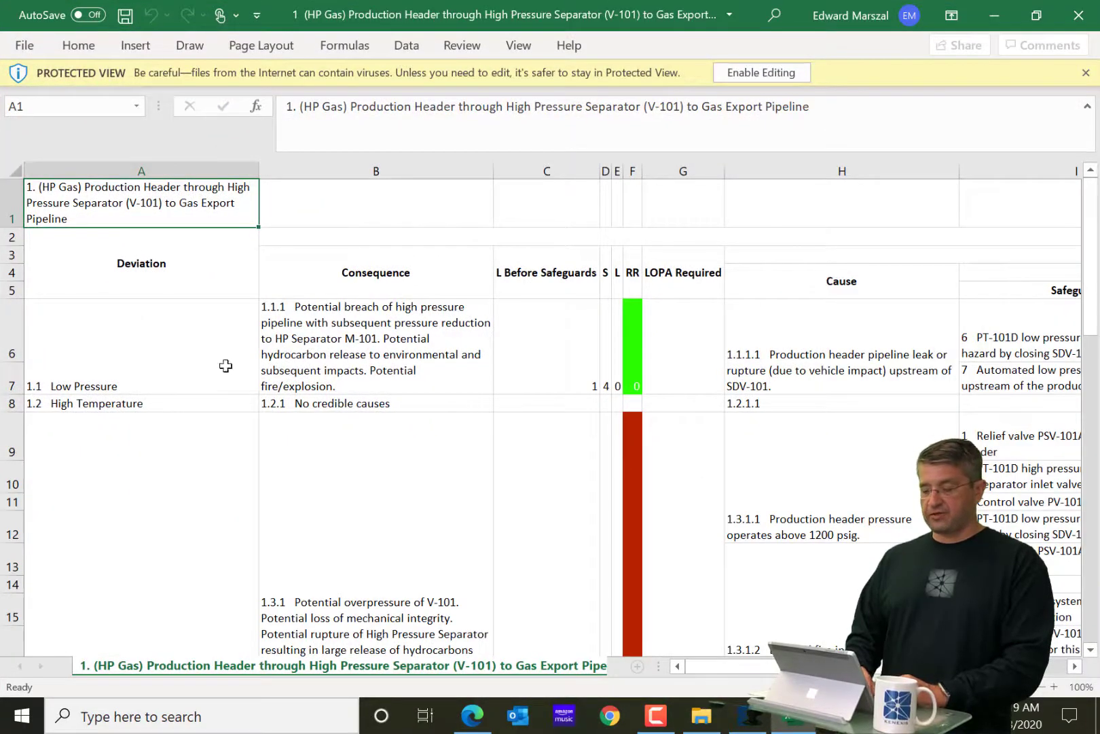
Review the exported sheet around the 1.1 Low Pressure entry, then close the workbook and Excel
click(218, 369)
scroll(452, 341, down, 20)
scroll(452, 341, up, 16)
scroll(452, 341, up, 10)
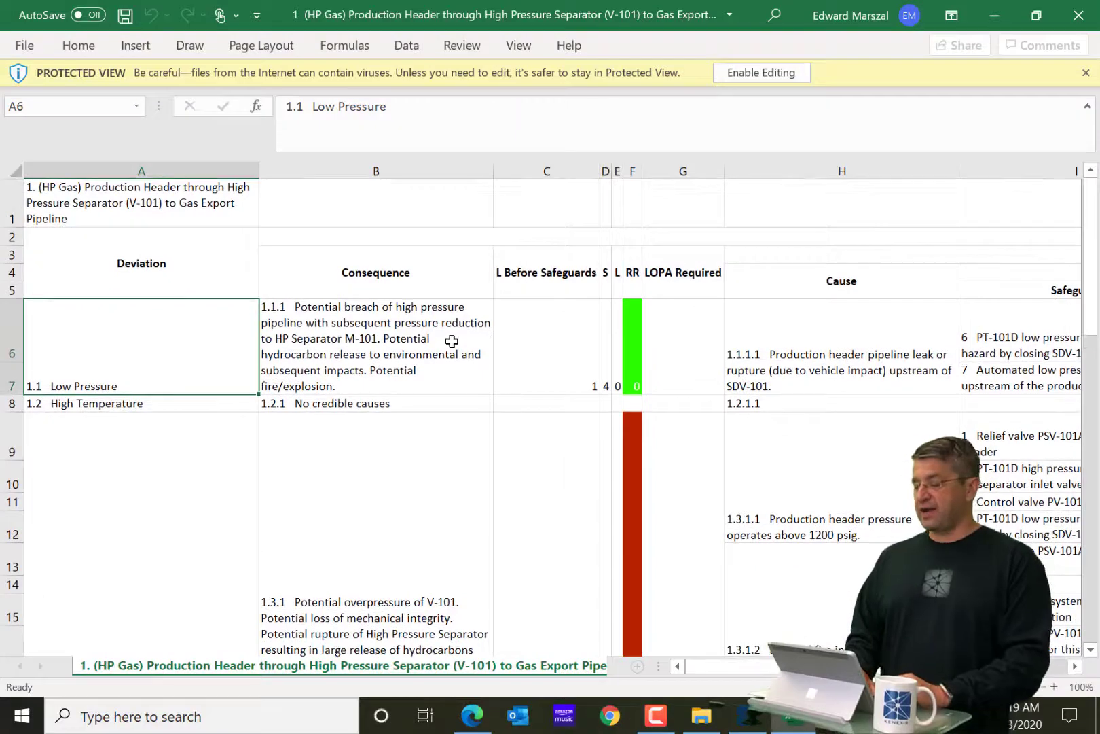
click(1081, 17)
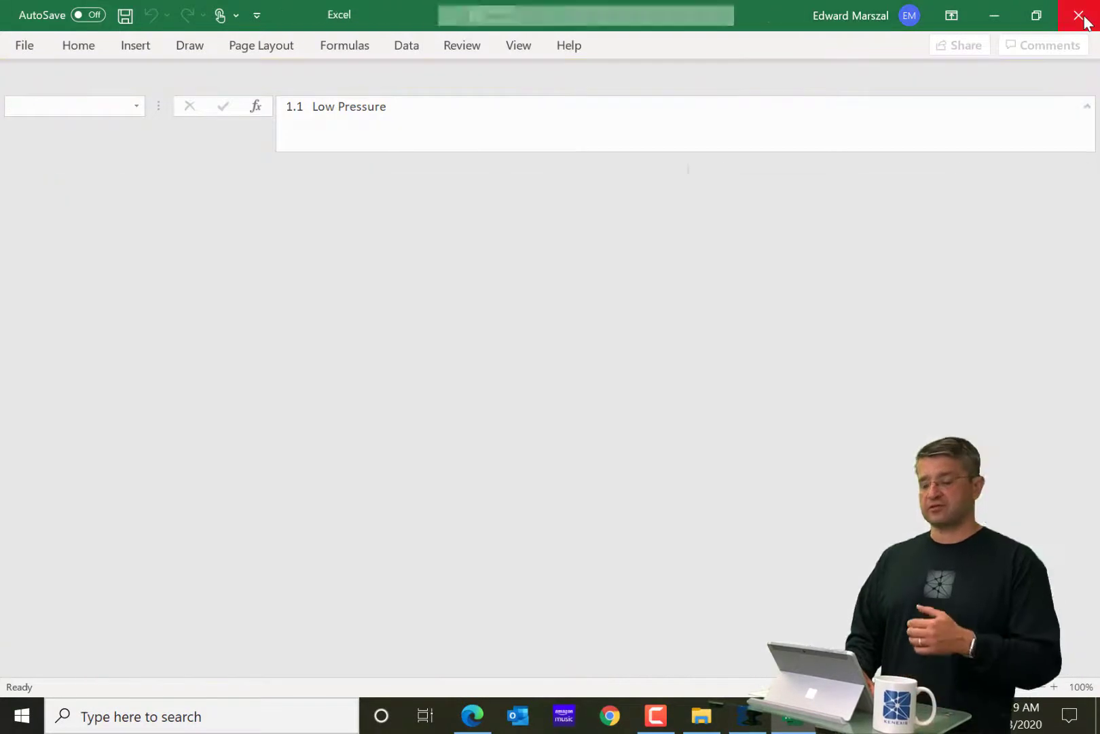
click(1080, 16)
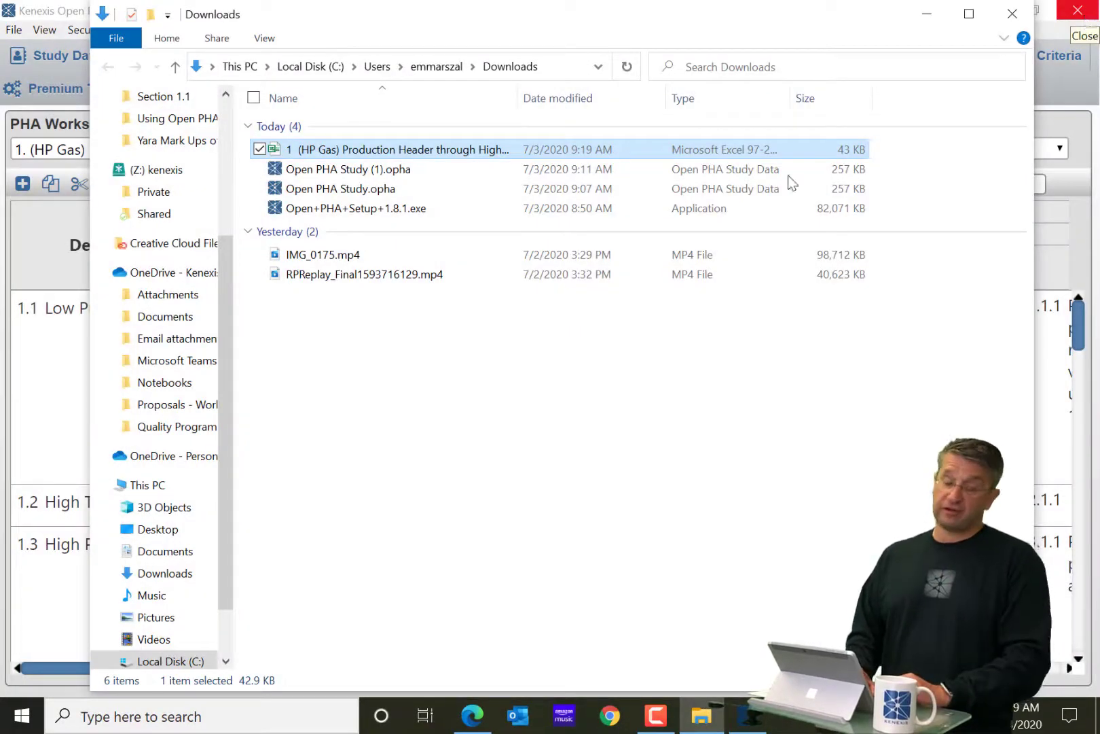
Back in Open PHA, search the node 1 worksheet for 'pressure'
click(75, 382)
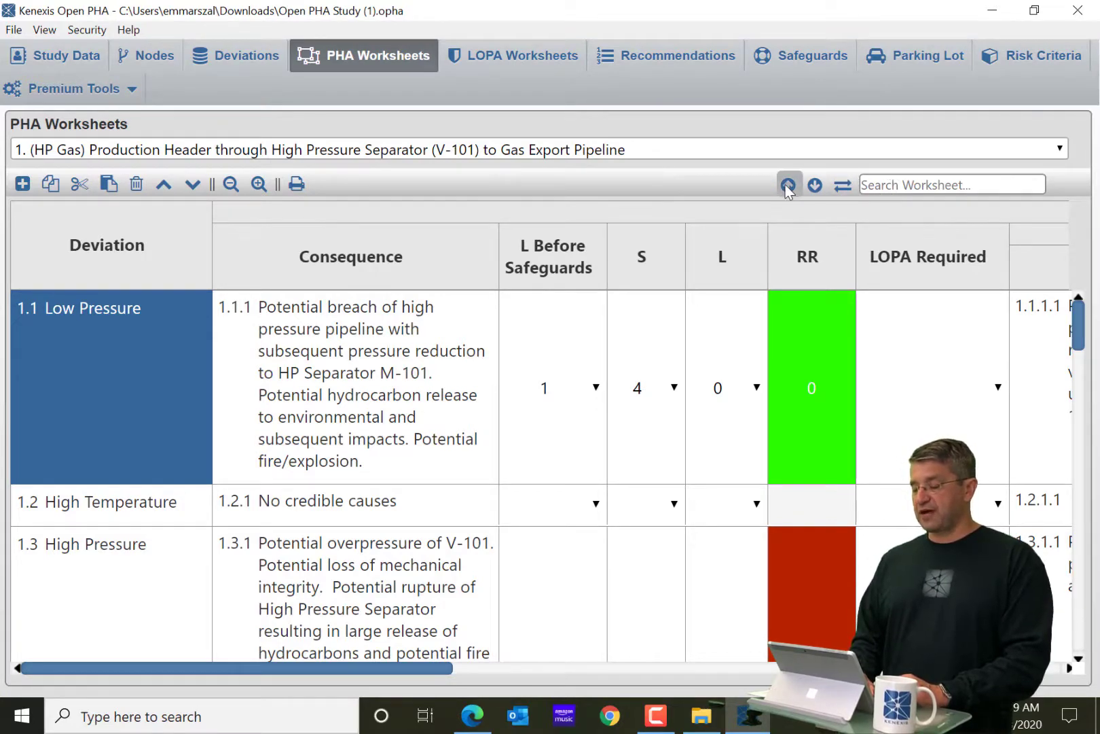
click(922, 184)
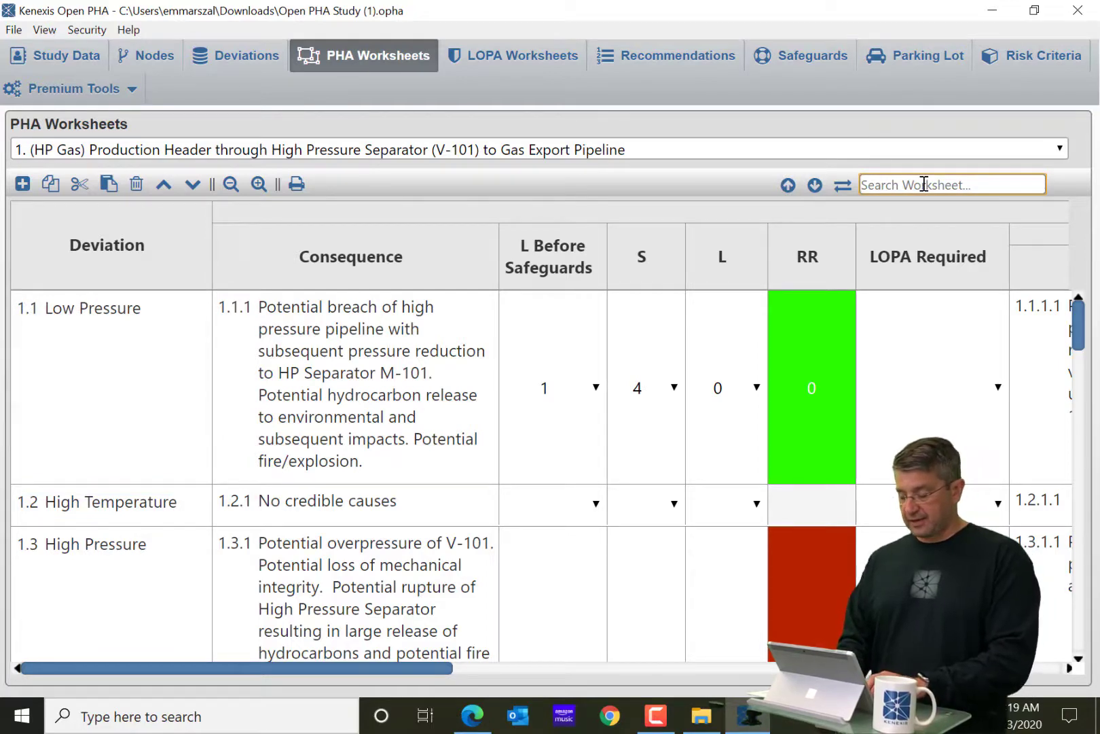
text(pres)
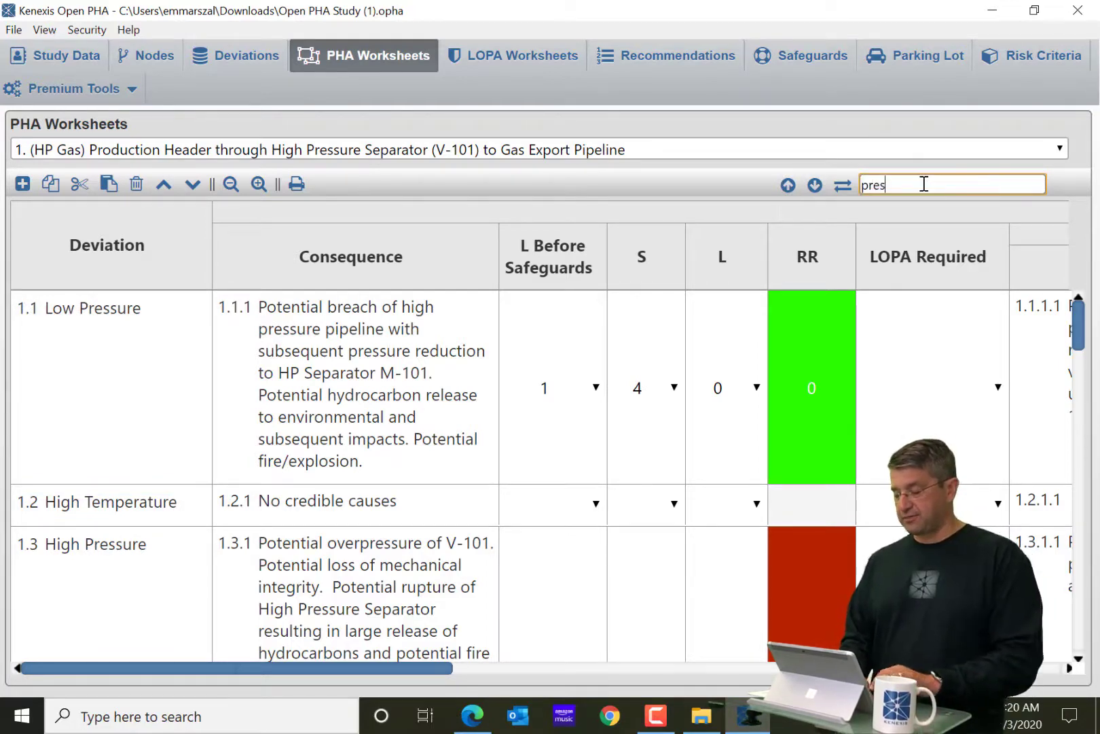
text(sure)
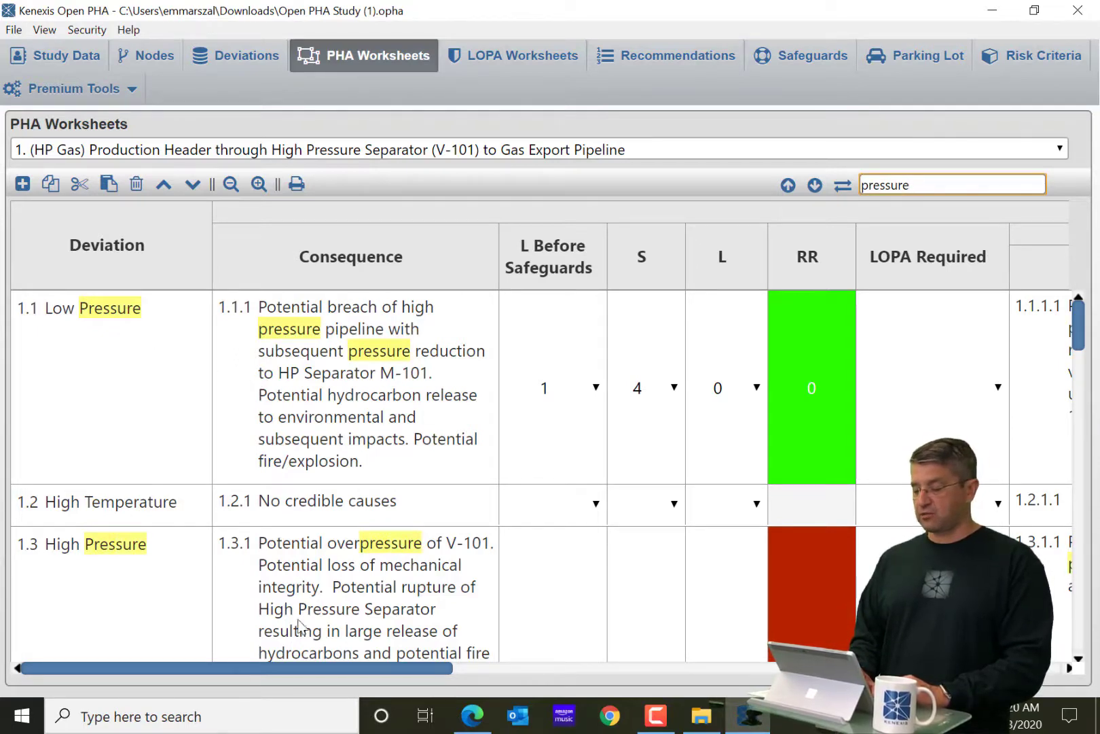
Step forward through eleven 'pressure' matches, then back two
click(818, 193)
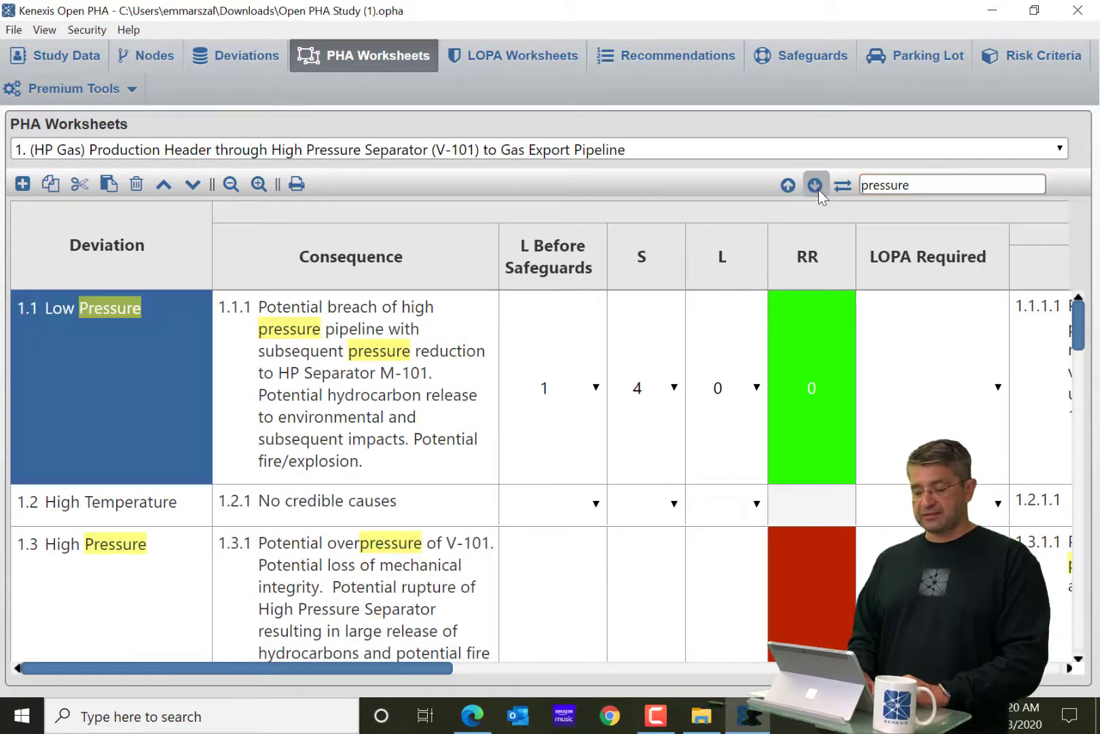
click(819, 193)
click(818, 193)
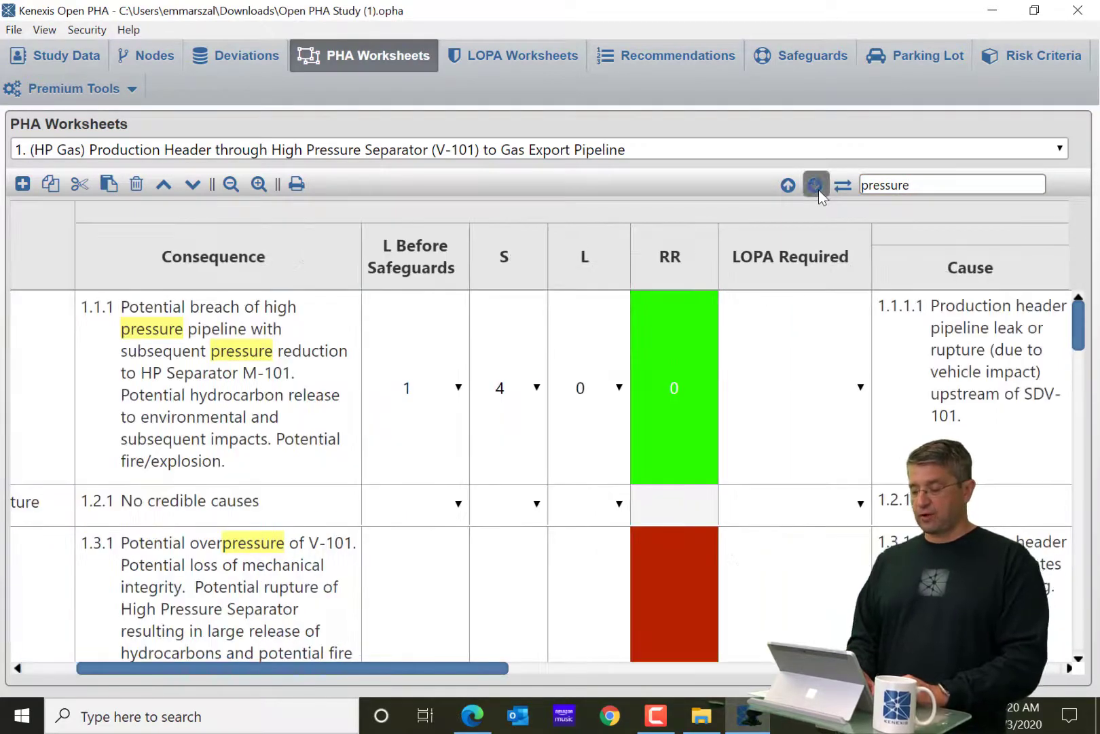
click(818, 189)
click(819, 189)
click(818, 189)
click(818, 189)
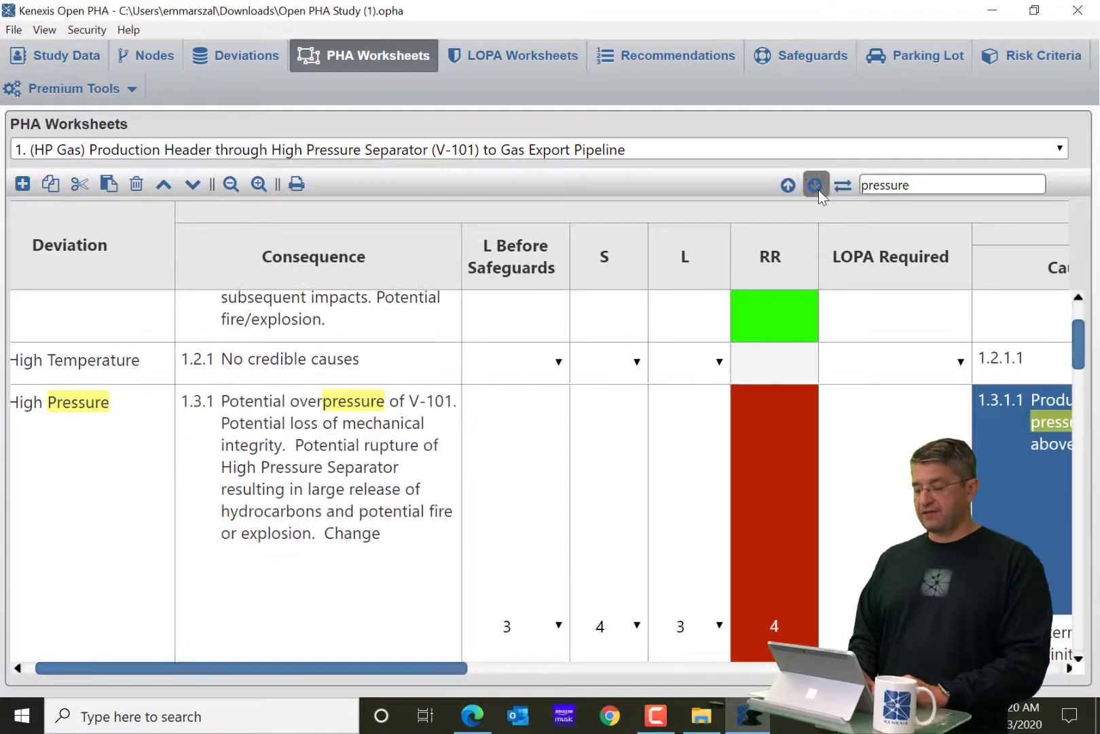
click(819, 189)
click(819, 189)
click(818, 189)
click(819, 189)
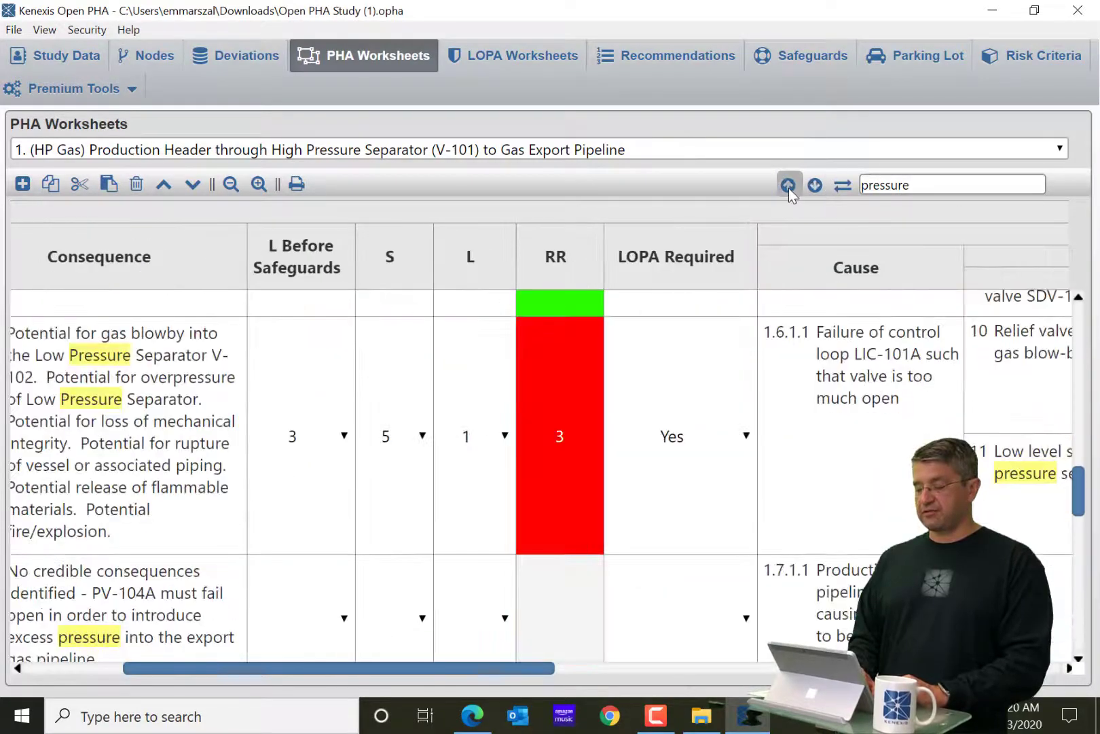
click(789, 186)
click(789, 186)
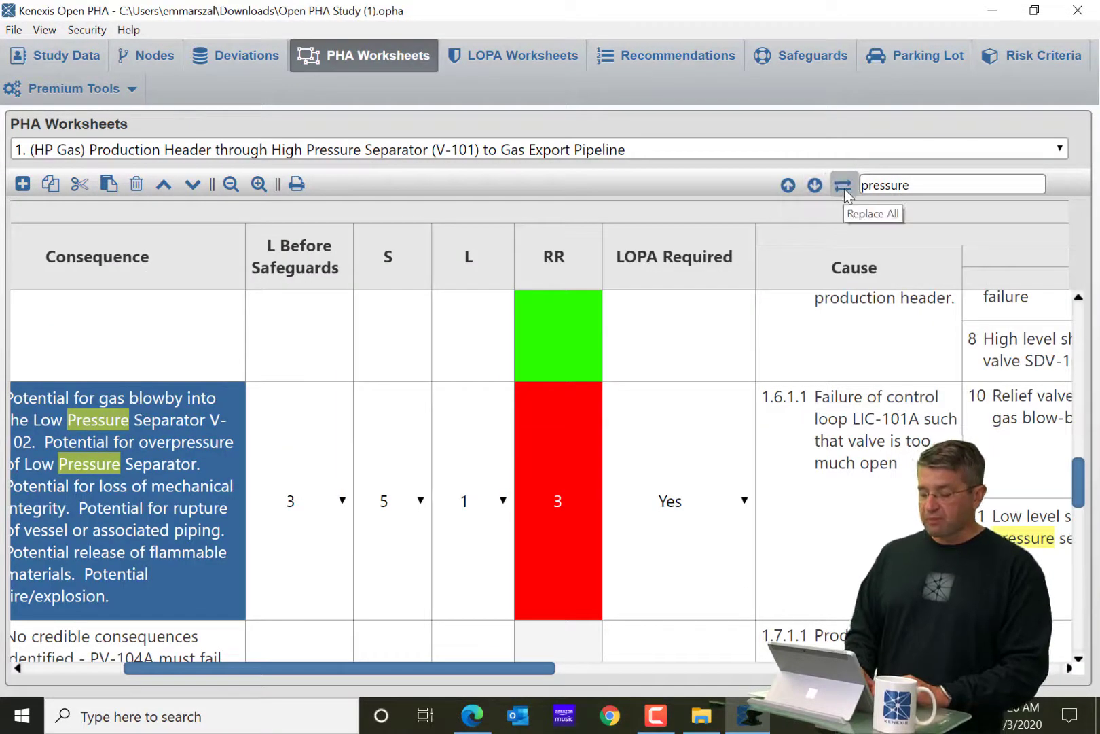